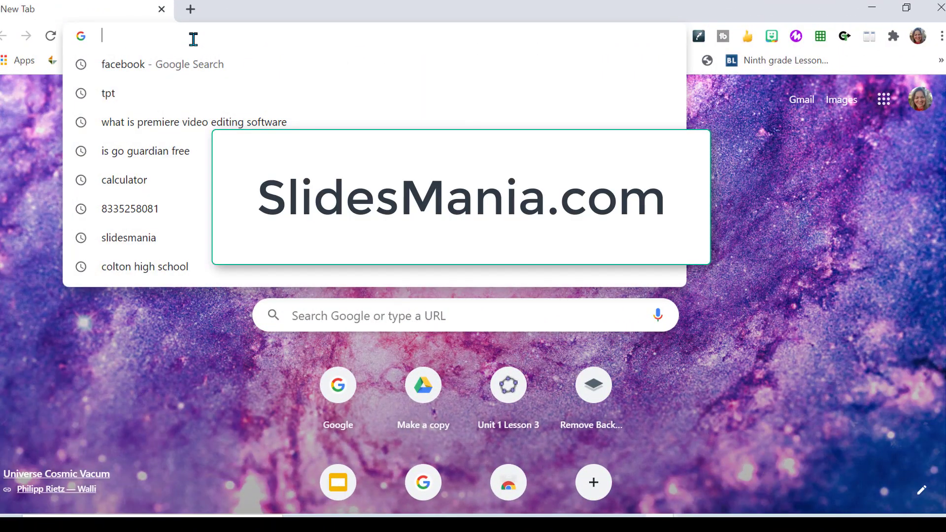
# - Load the SlidesMania website and bring up its Education template categories menu
pyautogui.write('slidesmani')
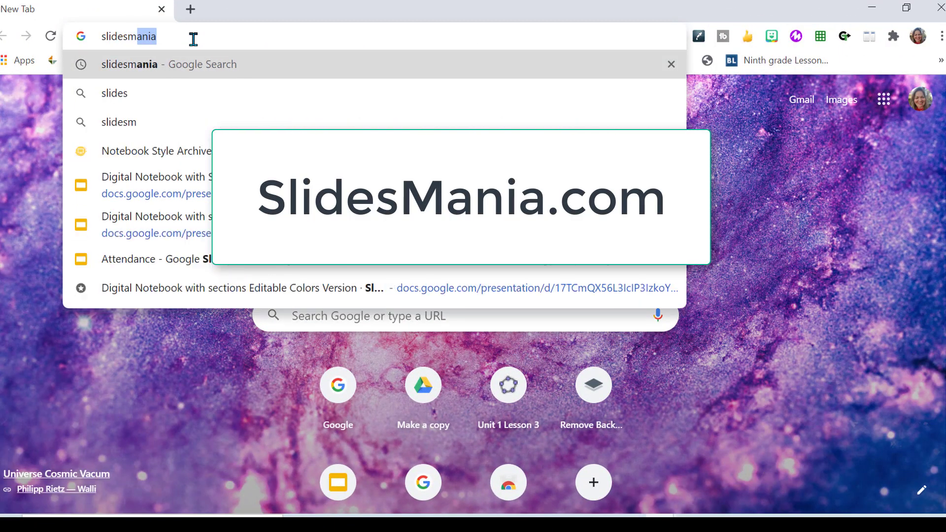
pyautogui.write('a')
pyautogui.press('Return')
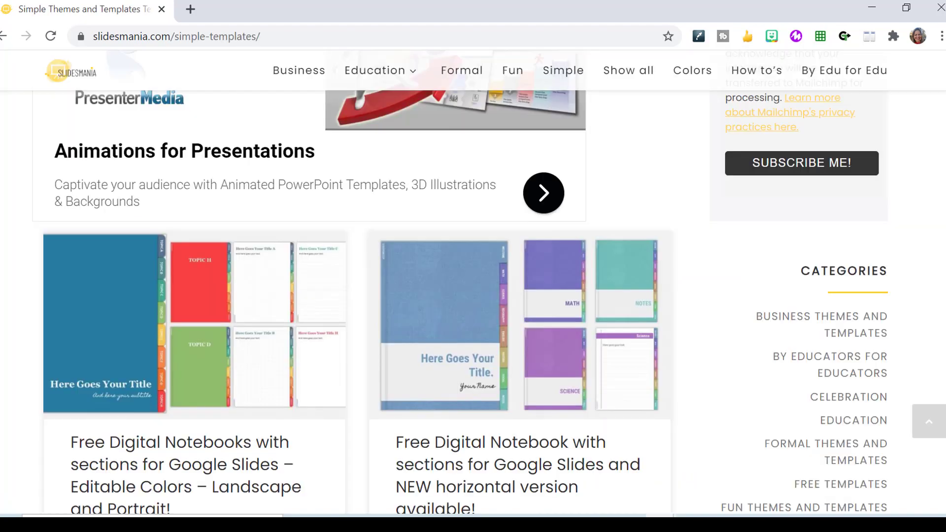
pyautogui.scroll(20, 345, 281)
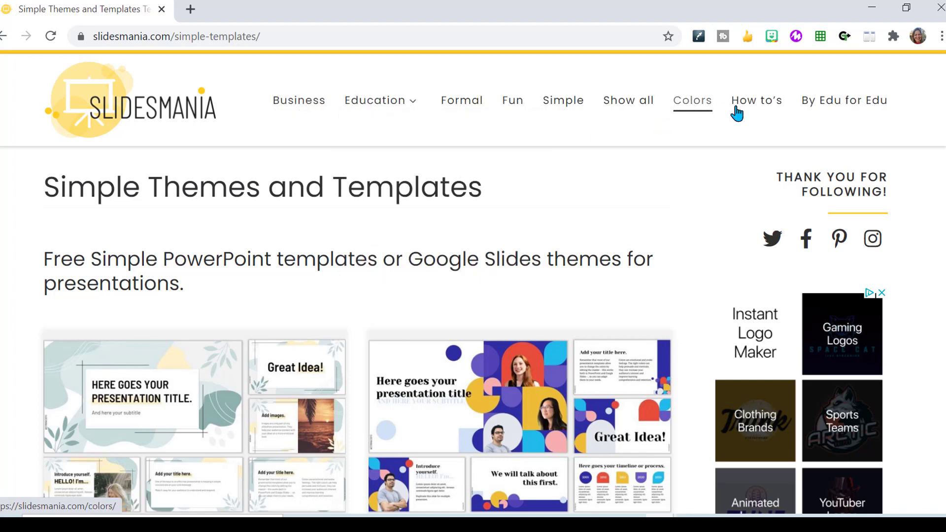
pyautogui.moveTo(413, 105)
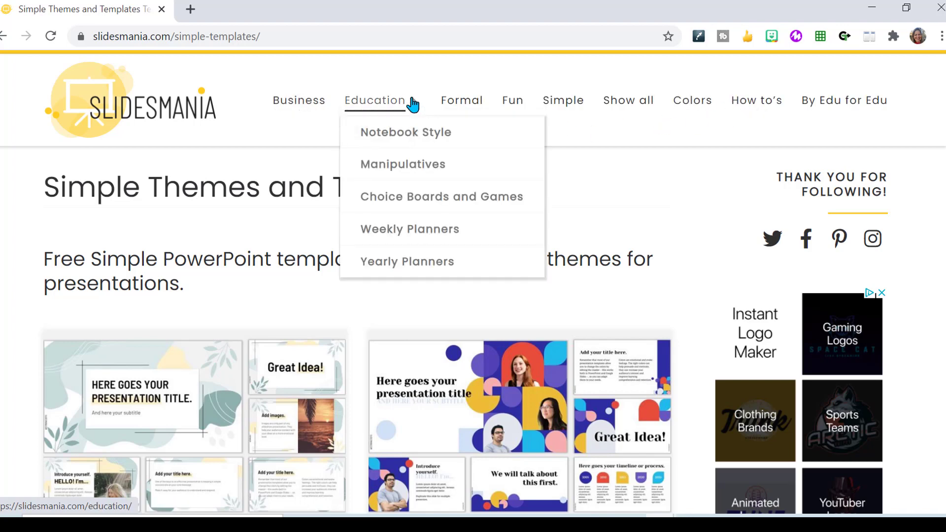
# - Open the Notebook Style collection and scroll down to the Free Digital Notebook with sections post
pyautogui.click(414, 133)
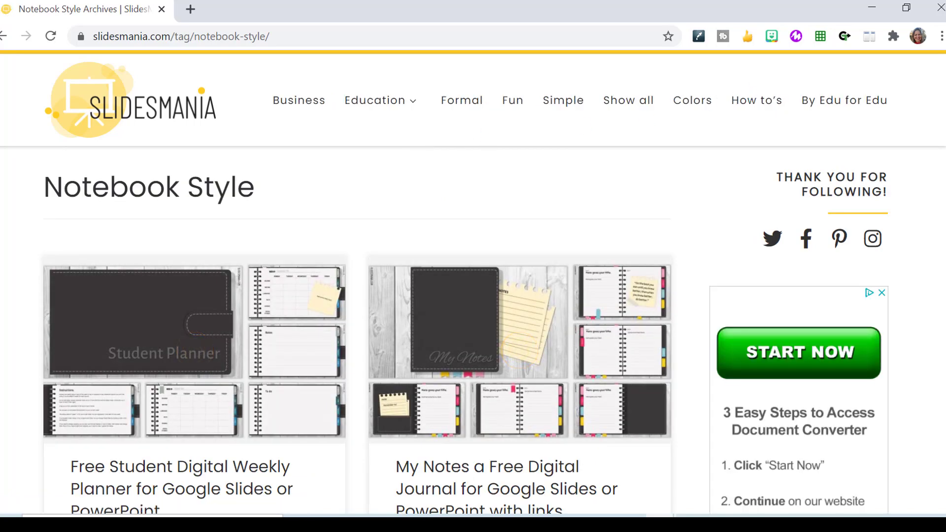
pyautogui.scroll(-4, 473, 282)
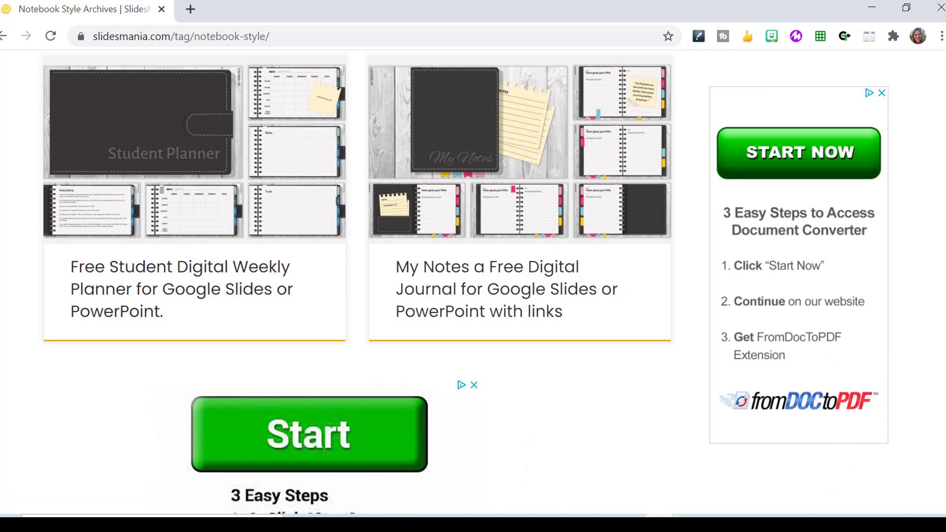
pyautogui.scroll(-9, 473, 282)
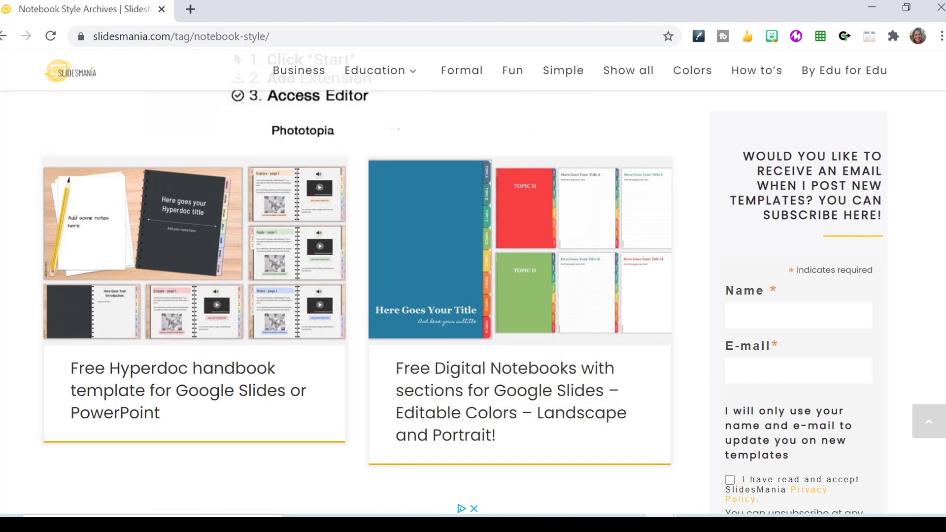
pyautogui.scroll(-8, 464, 283)
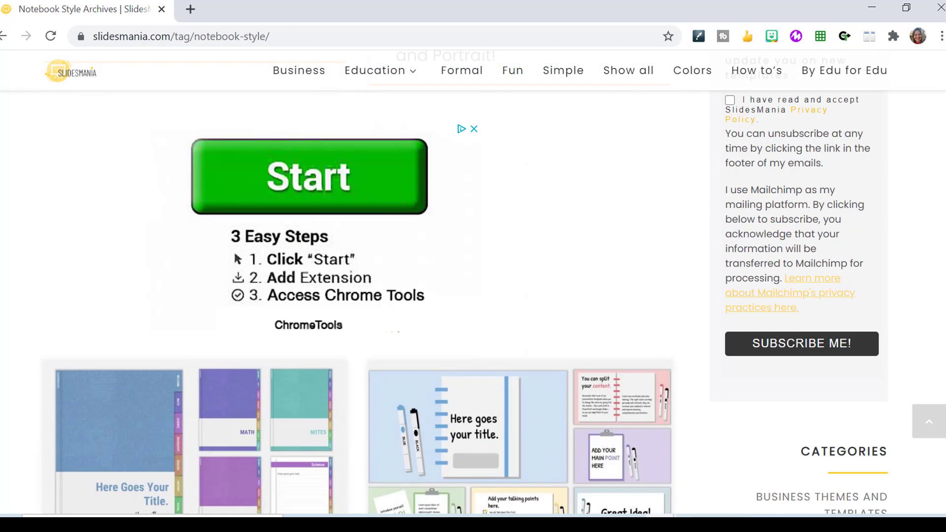
pyautogui.scroll(-3, 465, 282)
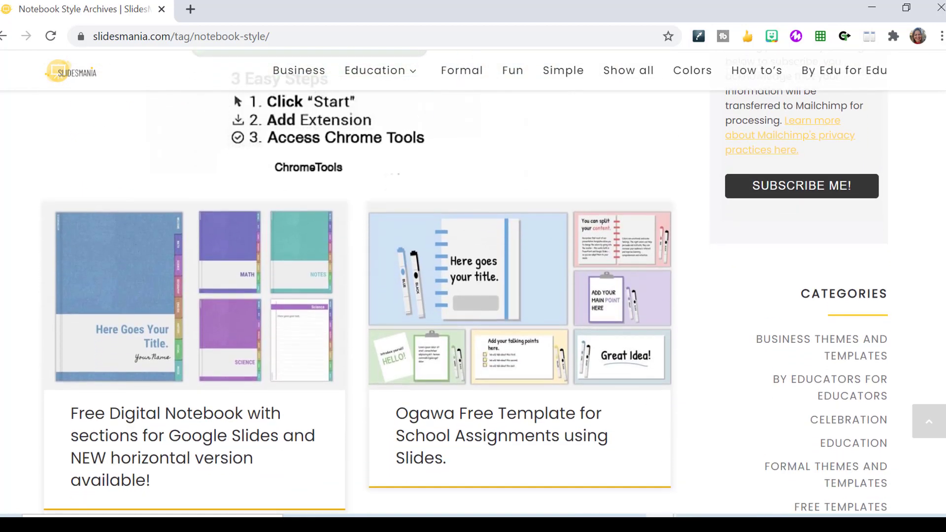
pyautogui.scroll(-1, 464, 282)
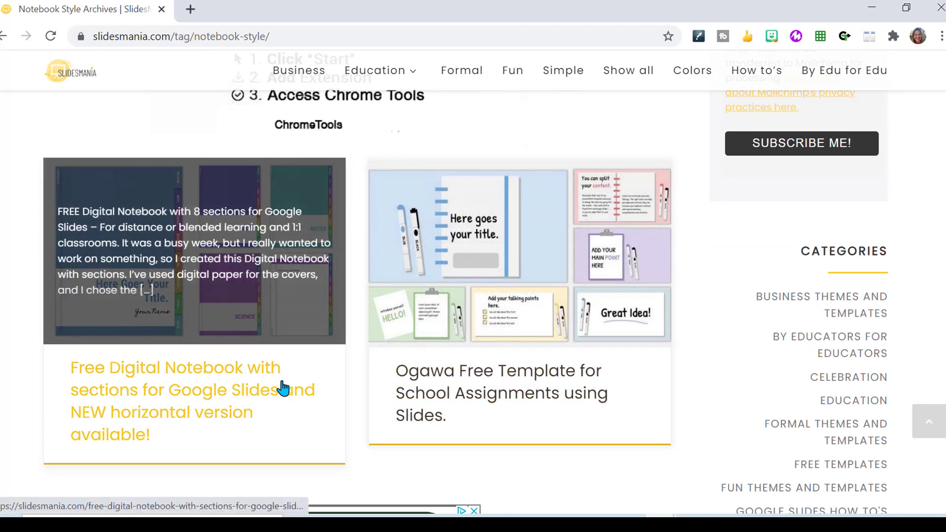
pyautogui.scroll(-2, 929, 289)
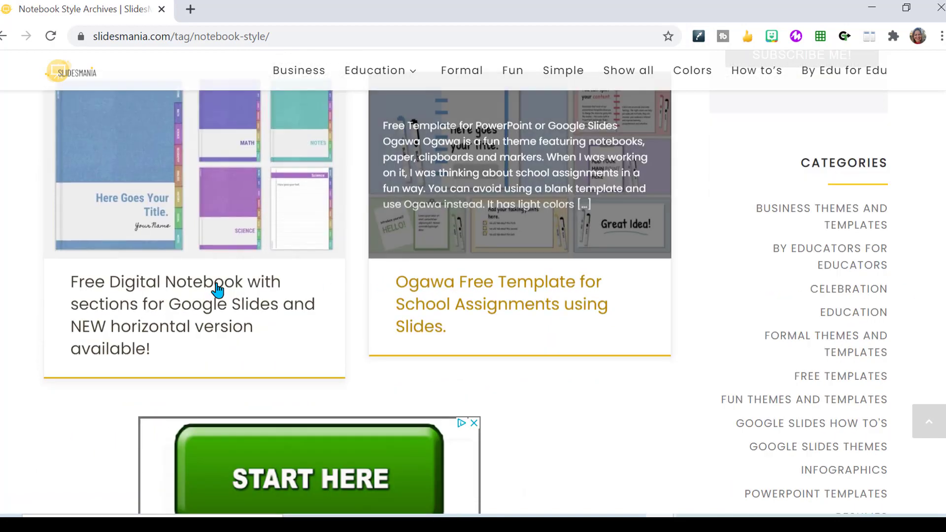
# - Open the Free Digital Notebook with sections post and scroll to its embedded Google Slides template
pyautogui.click(195, 293)
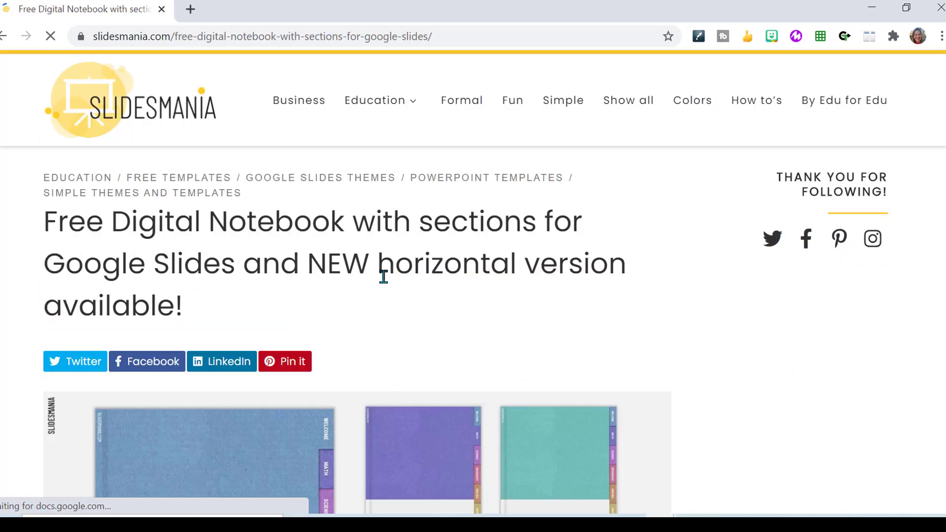
pyautogui.scroll(-7, 383, 276)
pyautogui.scroll(-2, 445, 285)
pyautogui.scroll(-3, 466, 283)
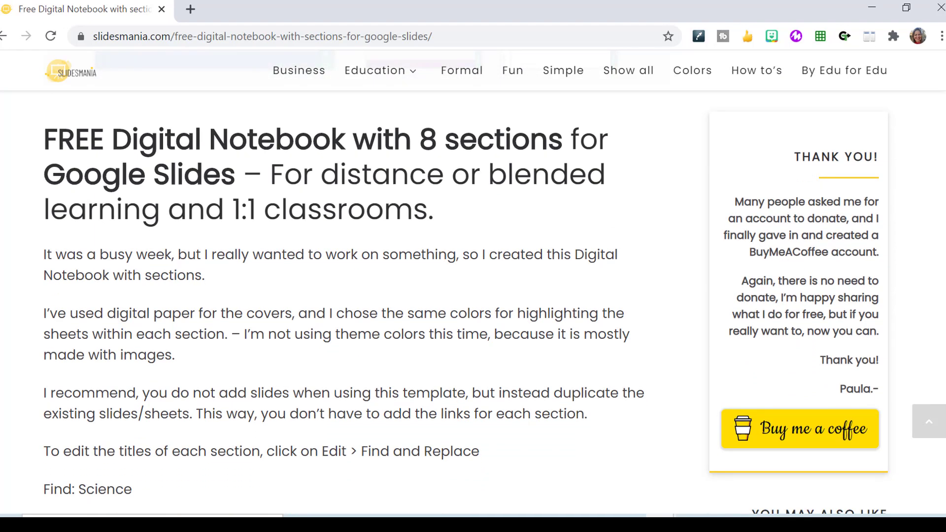
pyautogui.scroll(-3, 376, 96)
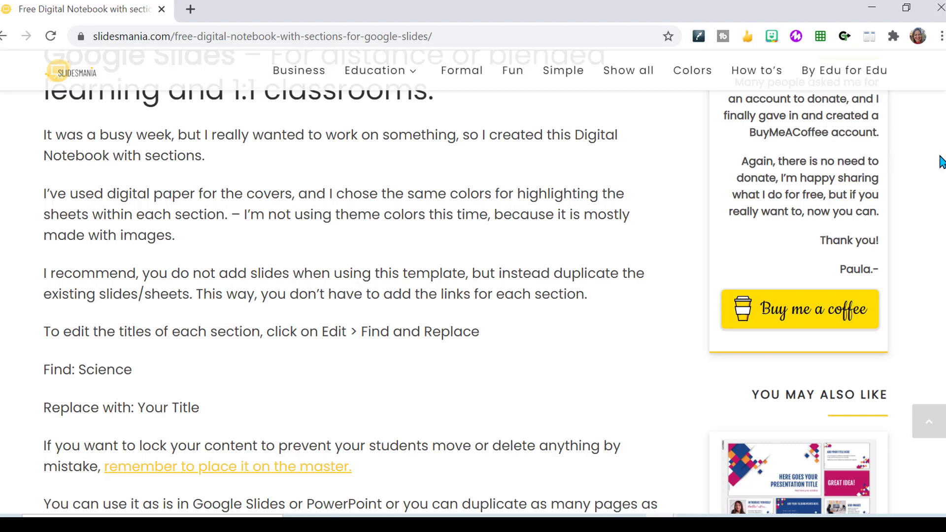
pyautogui.scroll(-4, 941, 162)
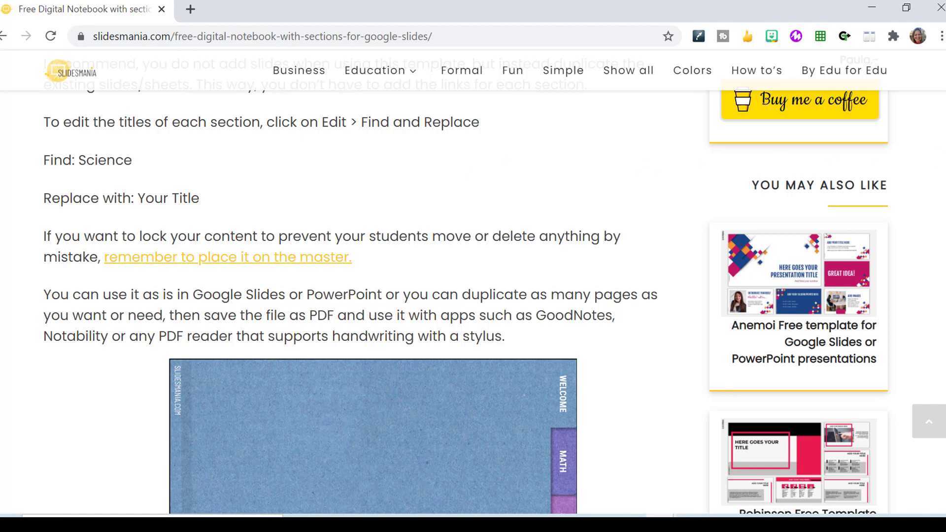
pyautogui.scroll(-10, 315, 285)
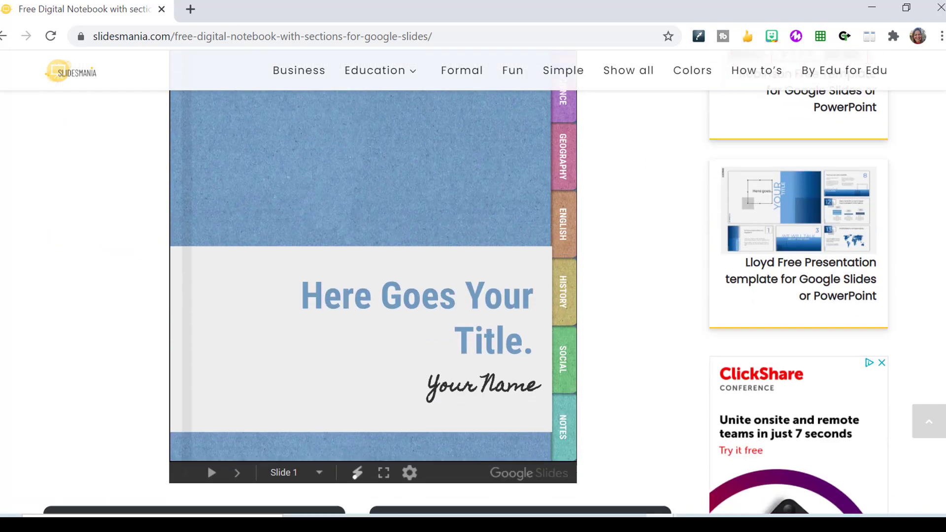
pyautogui.scroll(-1, 315, 285)
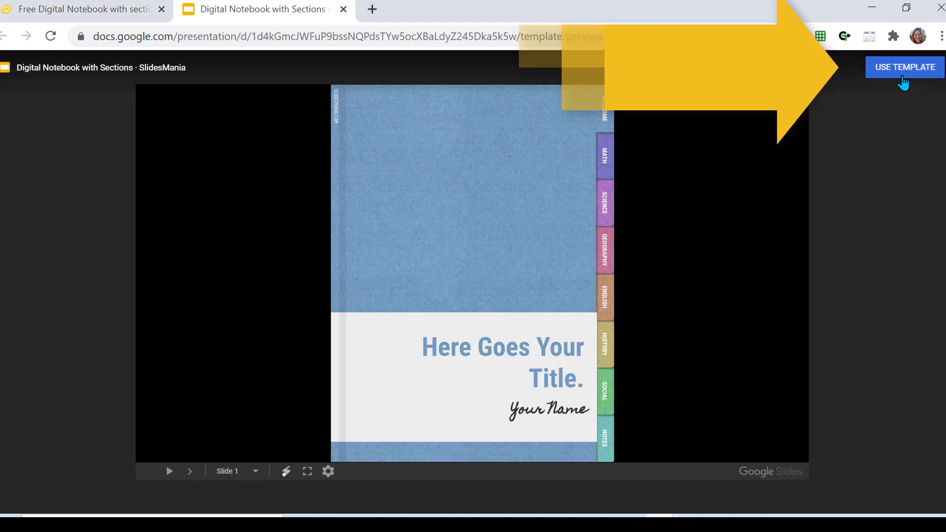
# - Copy the template with USE TEMPLATE and inspect the body and title fonts on the Welcome slides
pyautogui.click(903, 83)
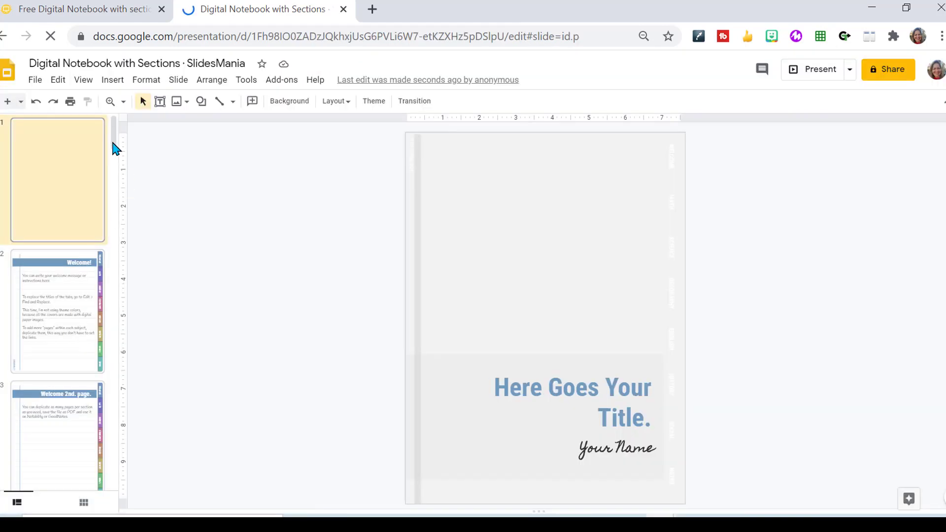
pyautogui.click(69, 325)
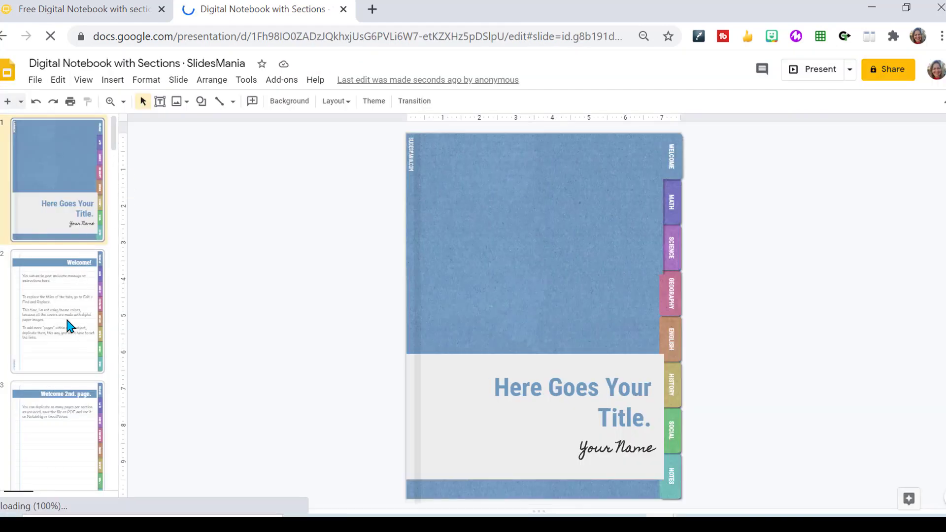
pyautogui.click(65, 419)
pyautogui.click(476, 217)
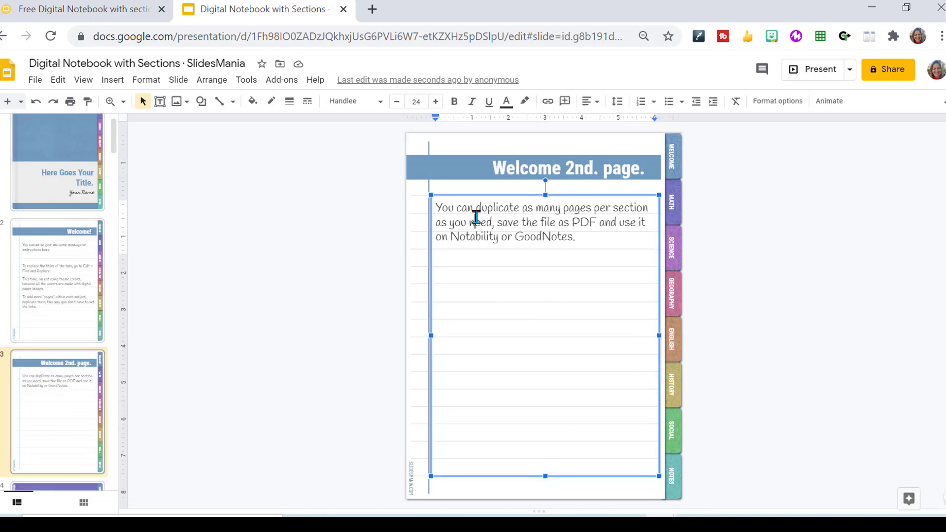
pyautogui.click(544, 161)
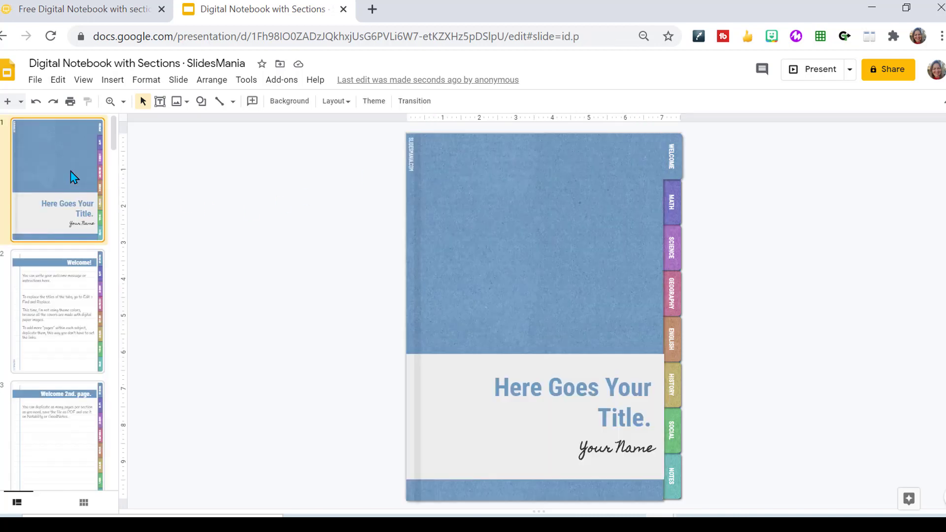
# - Check the MATH, SCIENCE, ENGLISH, HISTORY and SOCIAL tab links, then jump to the ENGLISH section
pyautogui.click(675, 200)
pyautogui.click(671, 257)
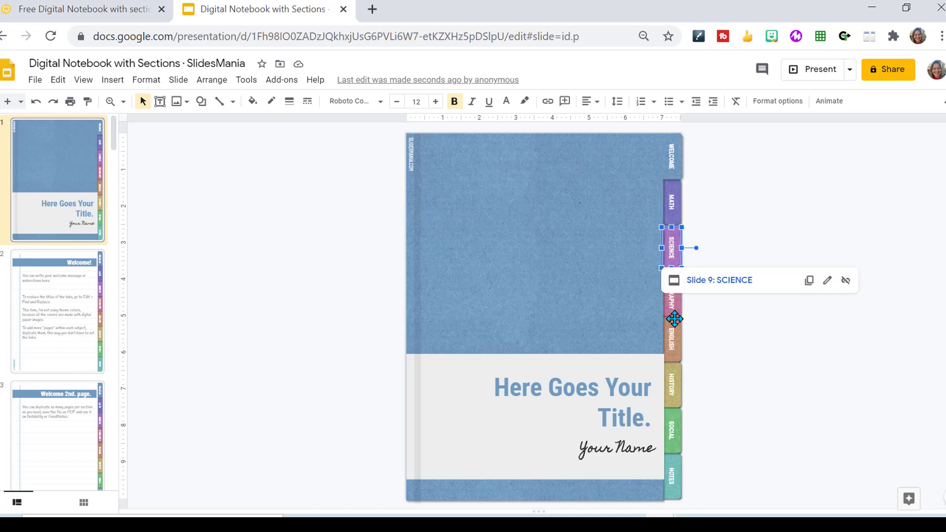
pyautogui.click(672, 337)
pyautogui.click(673, 381)
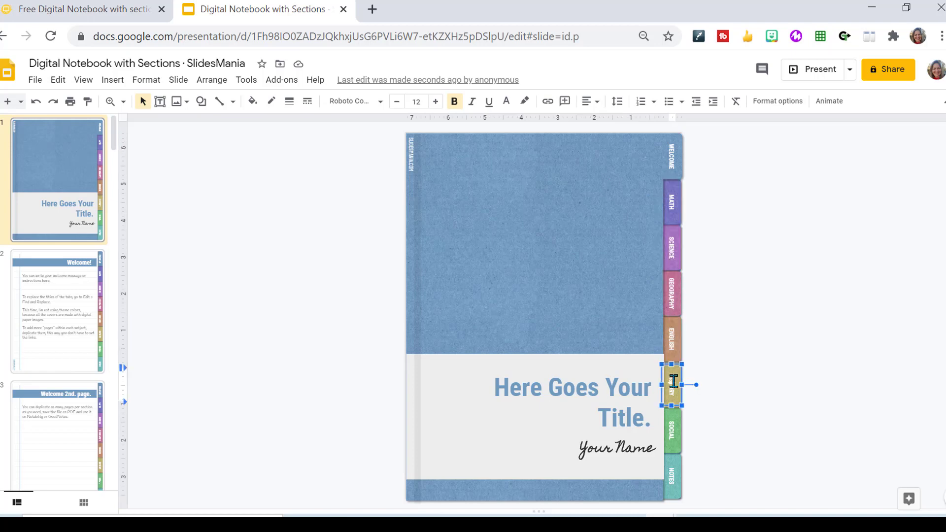
pyautogui.click(674, 427)
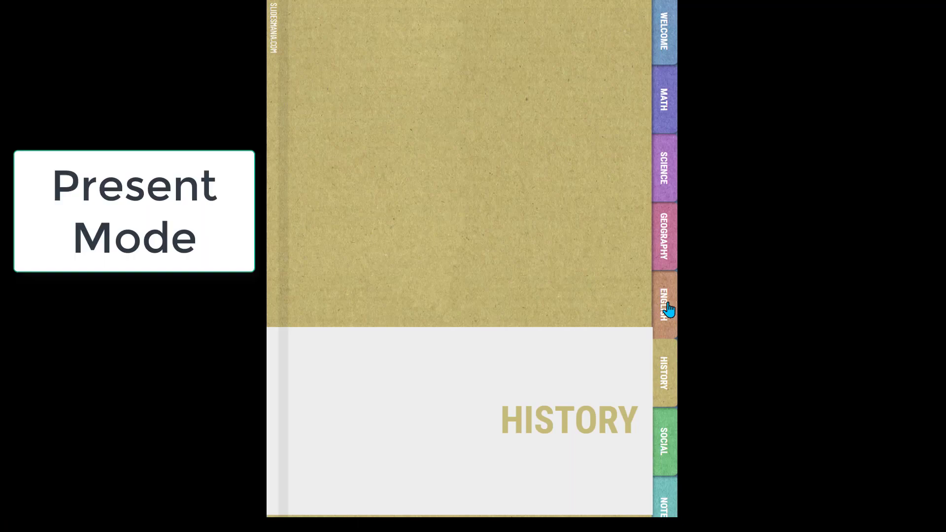
pyautogui.click(669, 309)
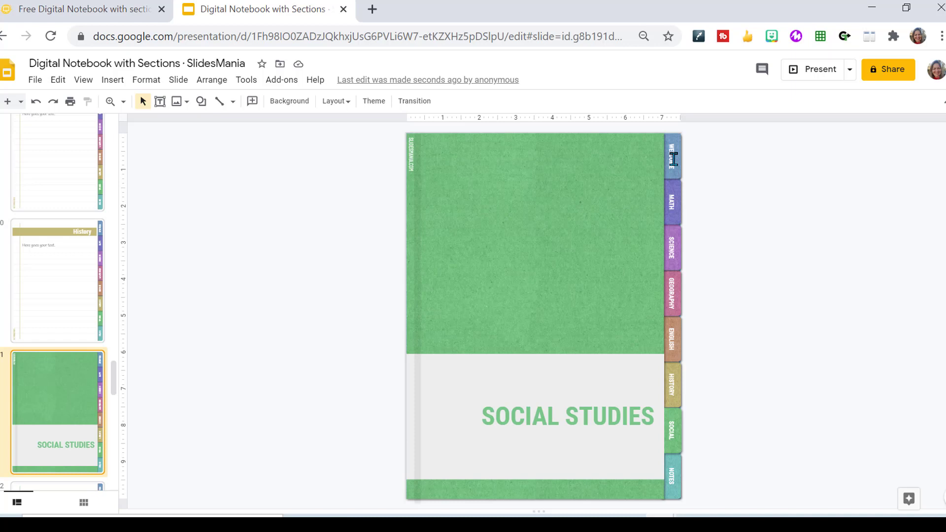
# - Select the WELCOME, MATH, SCIENCE and GEOGRAPHY tabs on the Social Studies cover
pyautogui.click(674, 162)
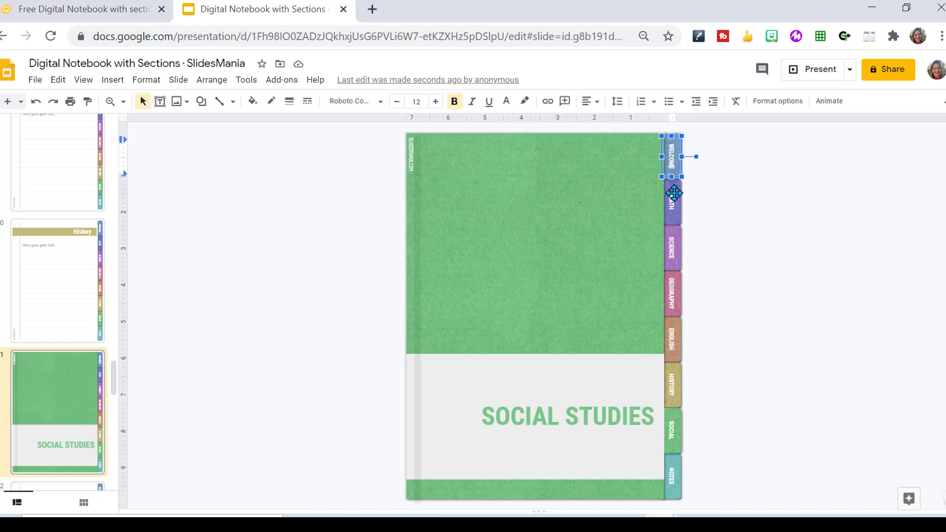
pyautogui.click(672, 202)
pyautogui.click(673, 245)
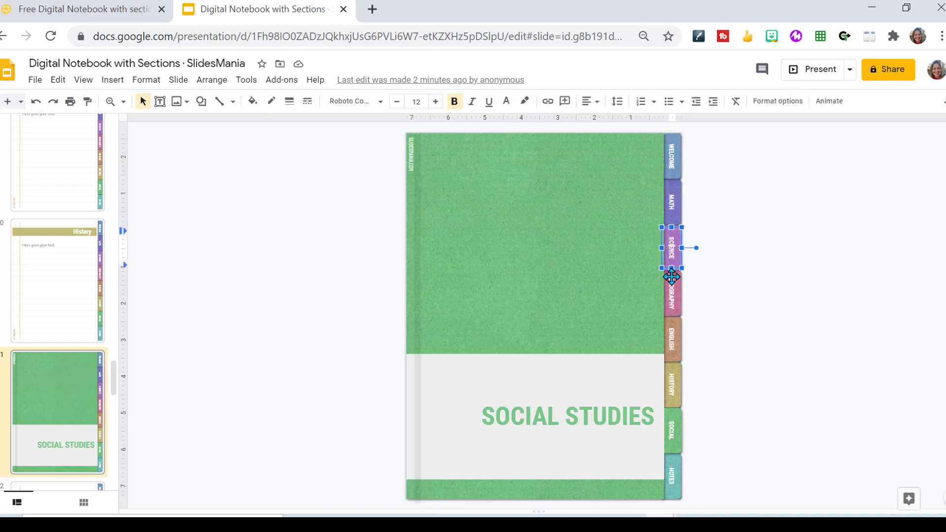
pyautogui.click(672, 284)
# - Open the master and layouts editor and bring the Green cover layout into view
pyautogui.click(83, 82)
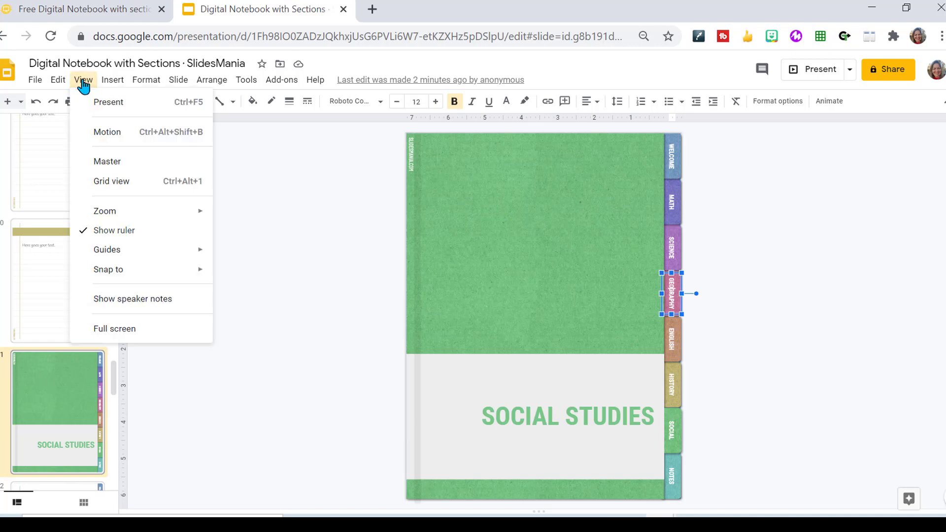
pyautogui.click(96, 163)
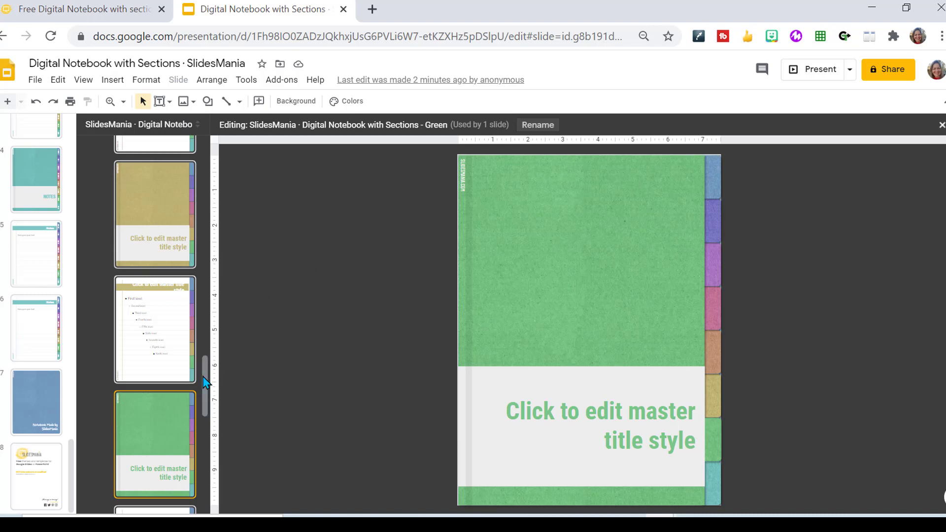
pyautogui.moveTo(206, 382); pyautogui.dragTo(212, 148)
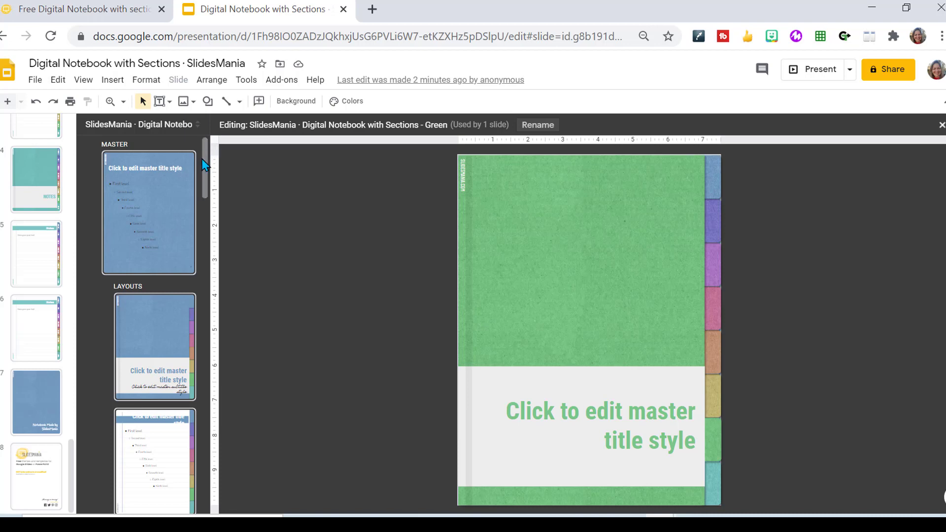
# - Compare the master slide with the Blue cover and Blue sheet layouts, ending back on the master
pyautogui.click(178, 192)
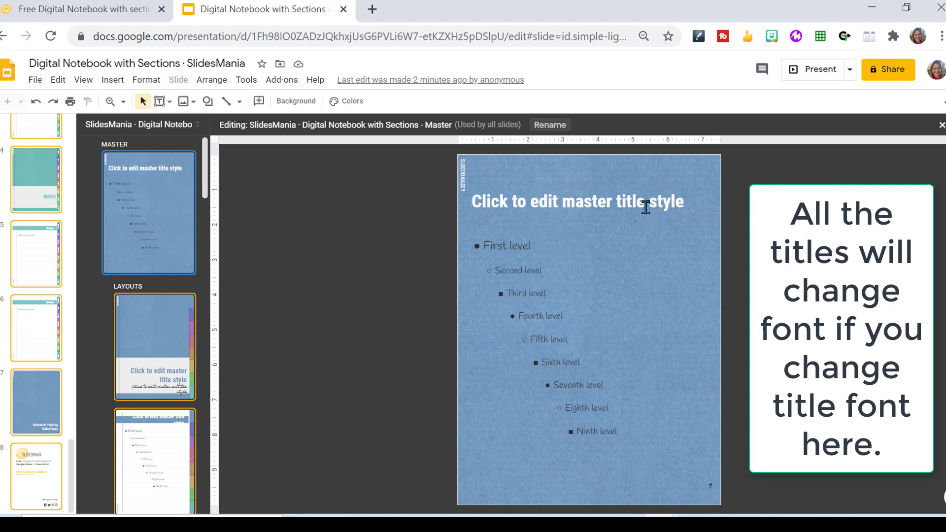
pyautogui.click(154, 377)
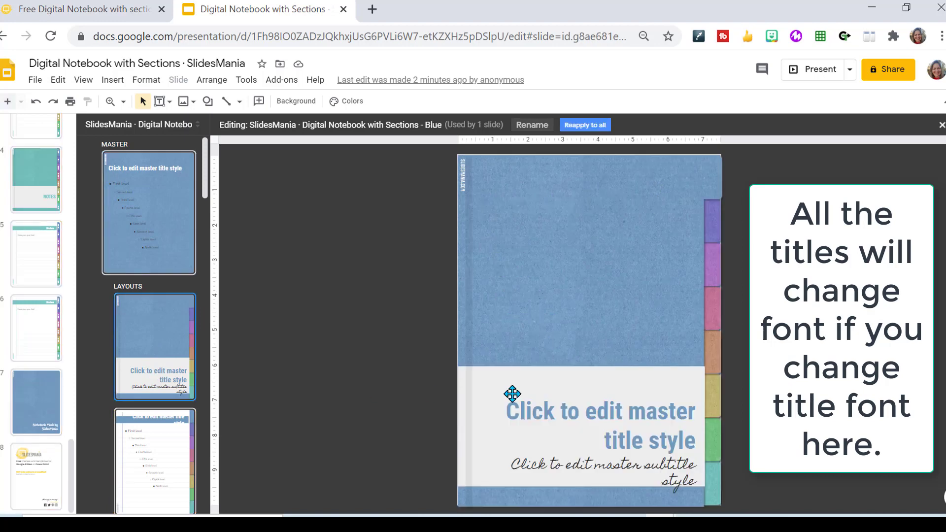
pyautogui.click(170, 428)
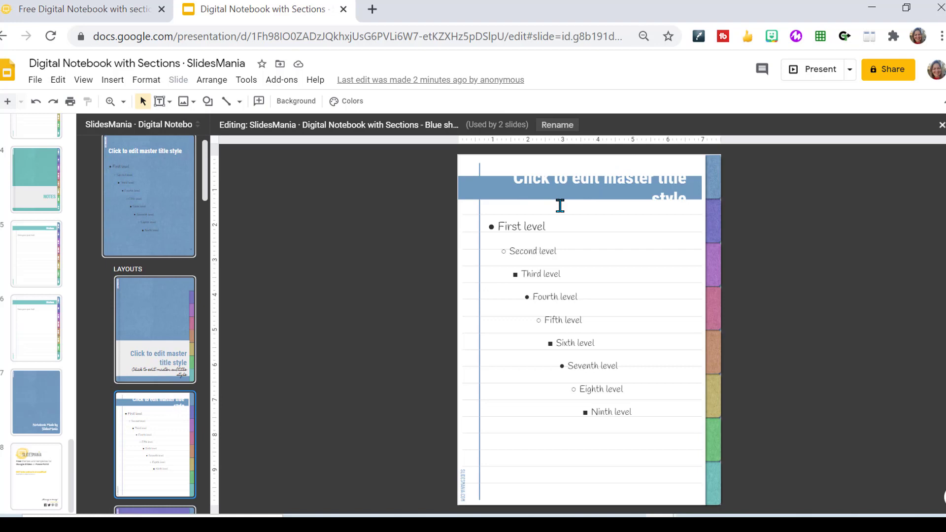
pyautogui.click(157, 178)
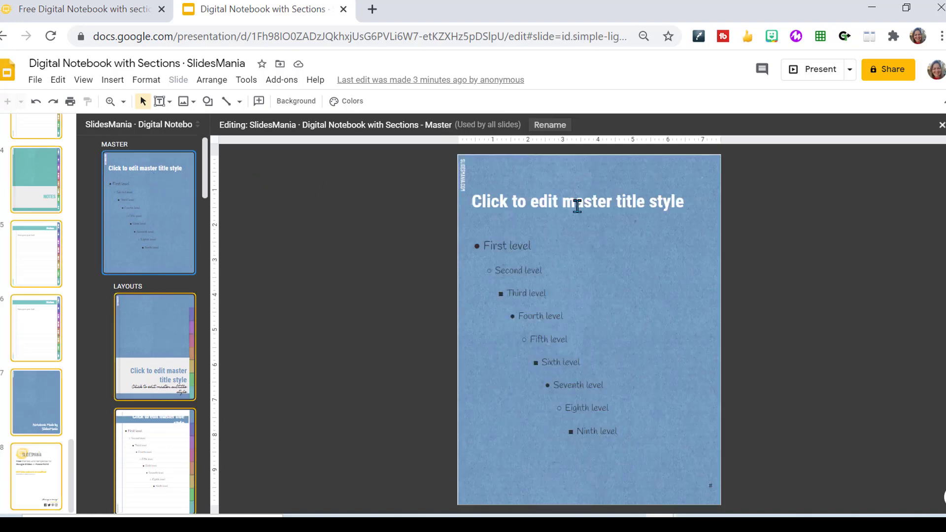
# - Apply Aclonica to the master title via Extensis Fonts and check it on the cover and lined layouts
pyautogui.click(283, 81)
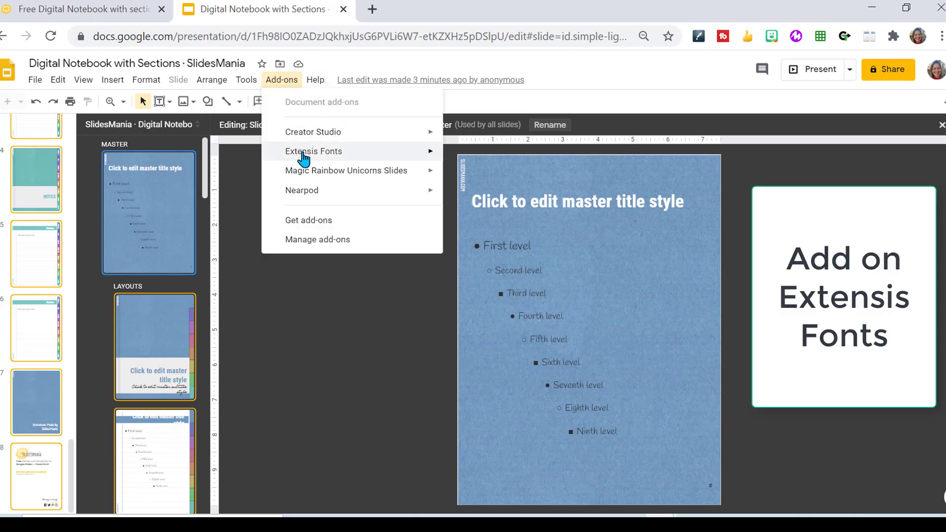
pyautogui.moveTo(303, 157)
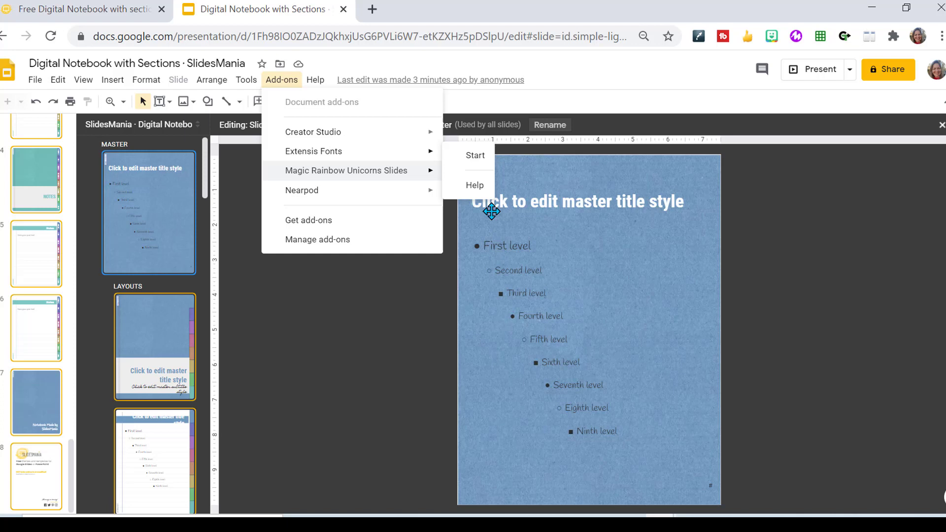
pyautogui.tripleClick(581, 243)
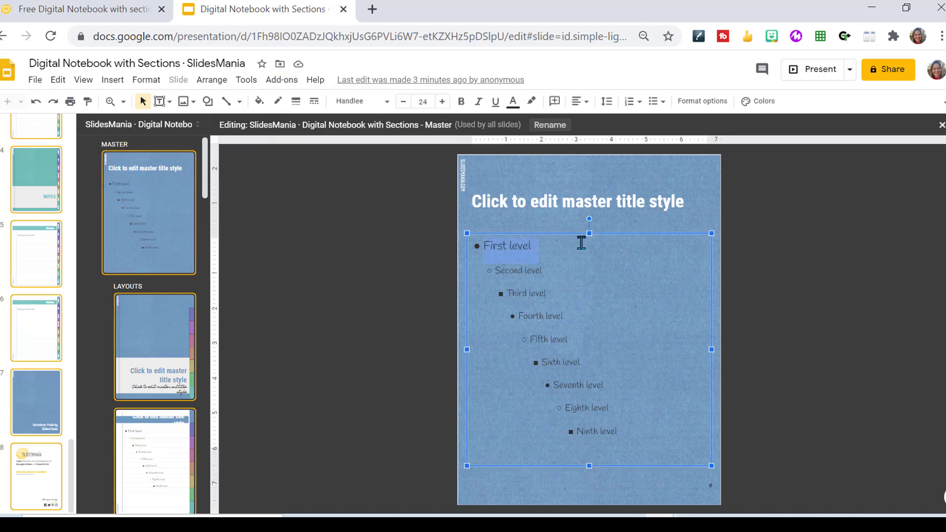
pyautogui.tripleClick(482, 202)
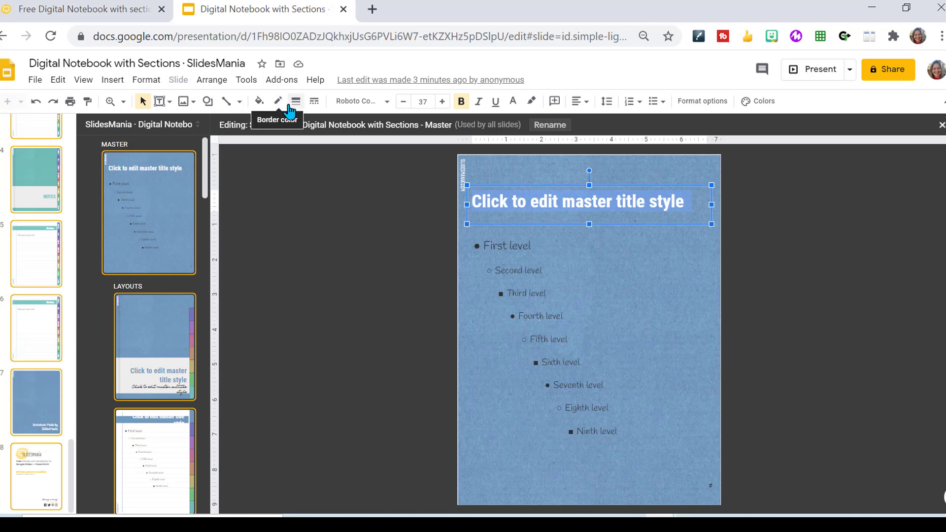
pyautogui.click(269, 83)
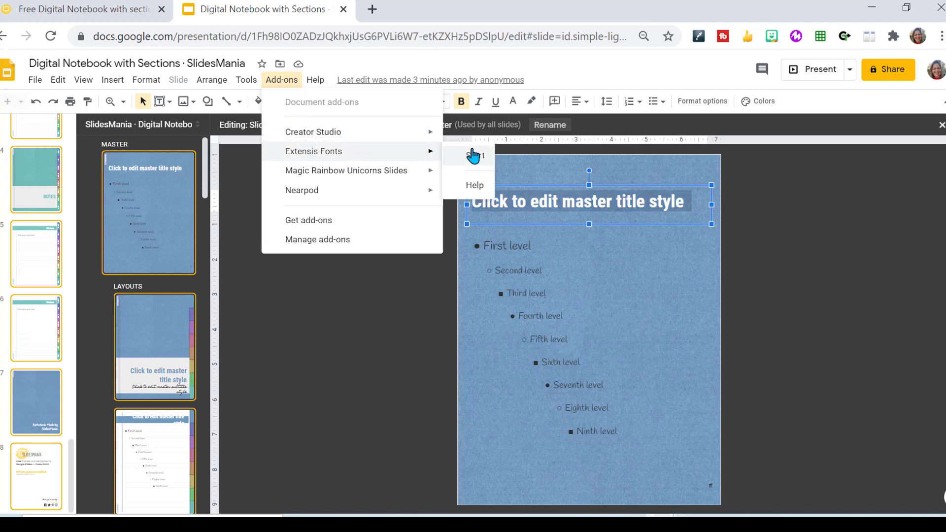
pyautogui.click(473, 157)
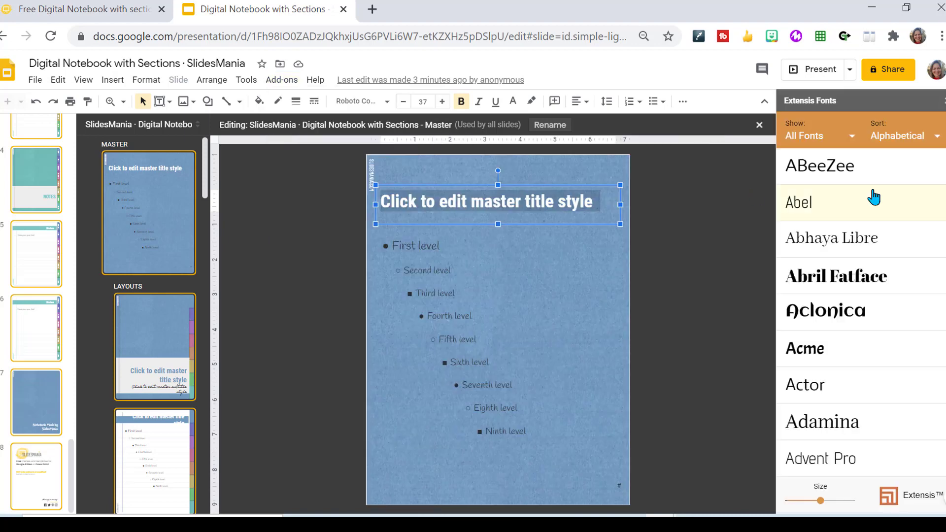
pyautogui.click(861, 318)
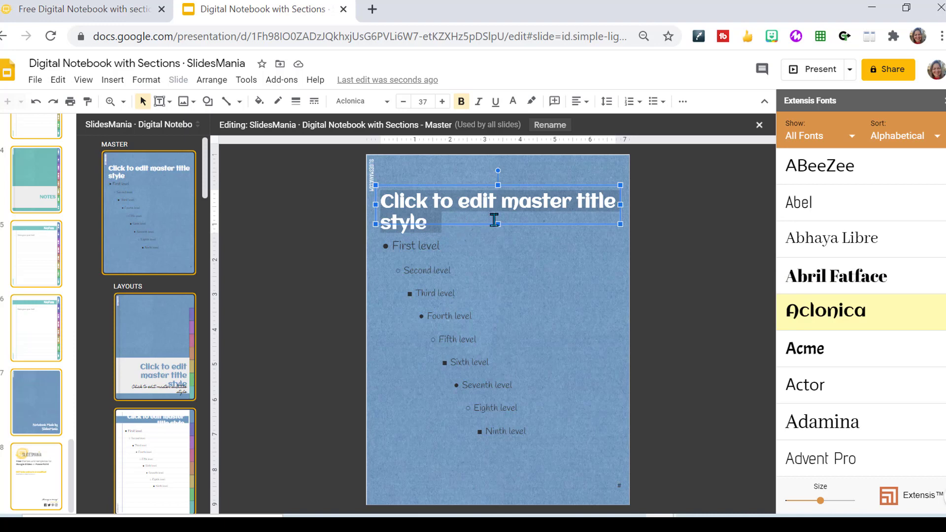
pyautogui.click(176, 318)
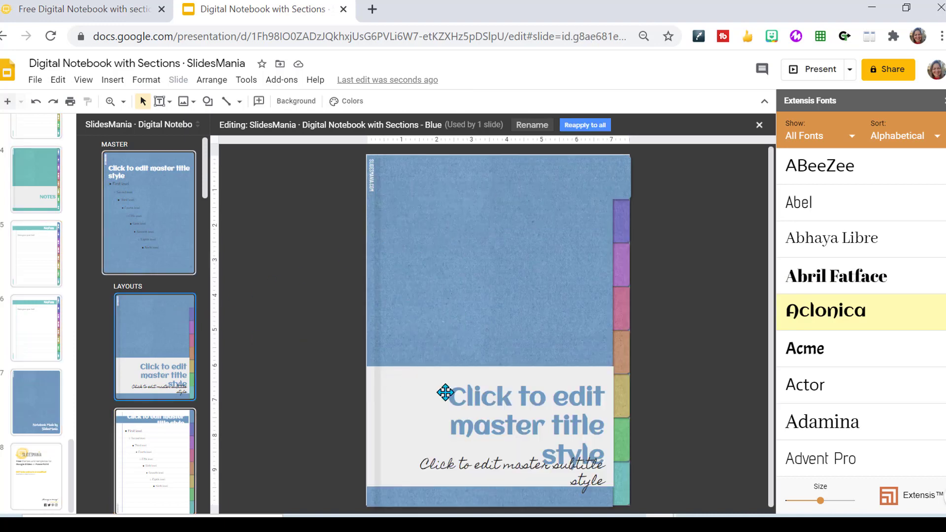
pyautogui.click(178, 451)
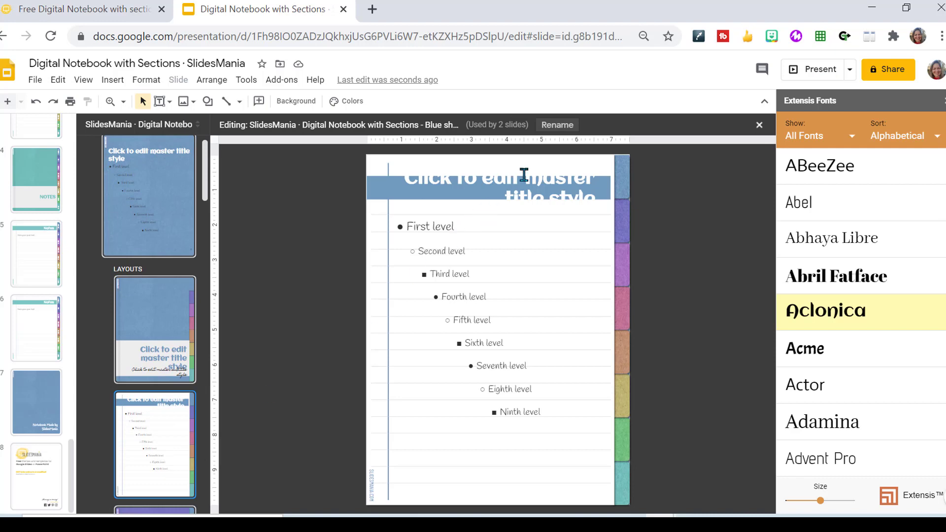
pyautogui.click(193, 168)
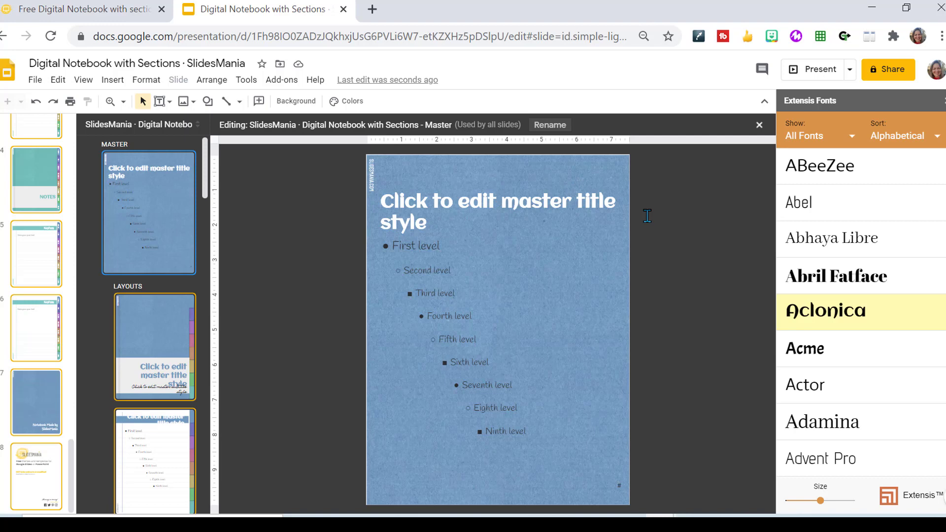
# - Switch the master title font to Allura and preview it on the Blue and Blue sheet layouts
pyautogui.tripleClick(491, 207)
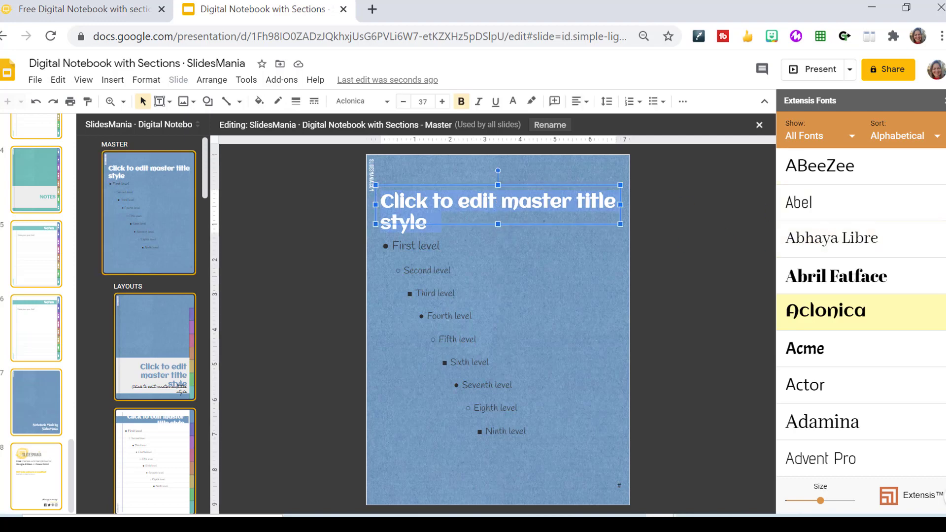
pyautogui.scroll(-10, 837, 310)
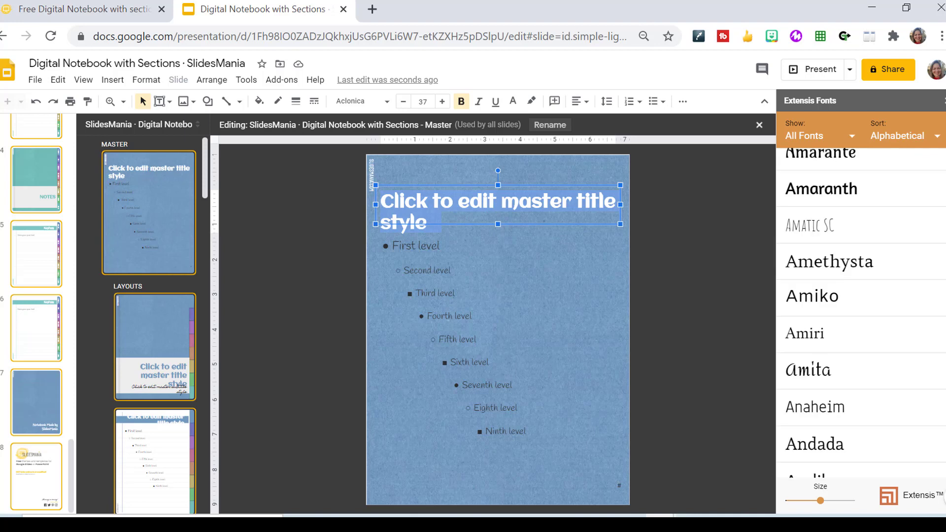
pyautogui.scroll(5, 818, 228)
pyautogui.click(818, 228)
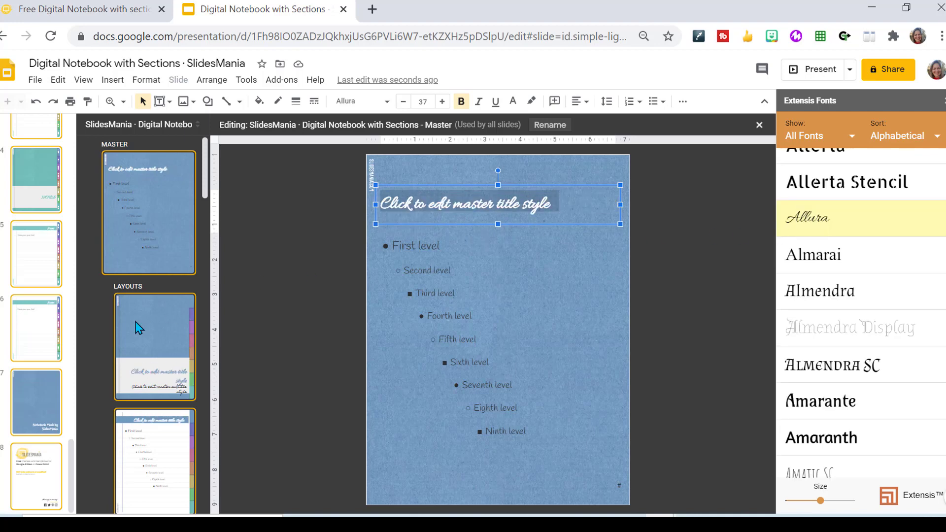
pyautogui.click(152, 327)
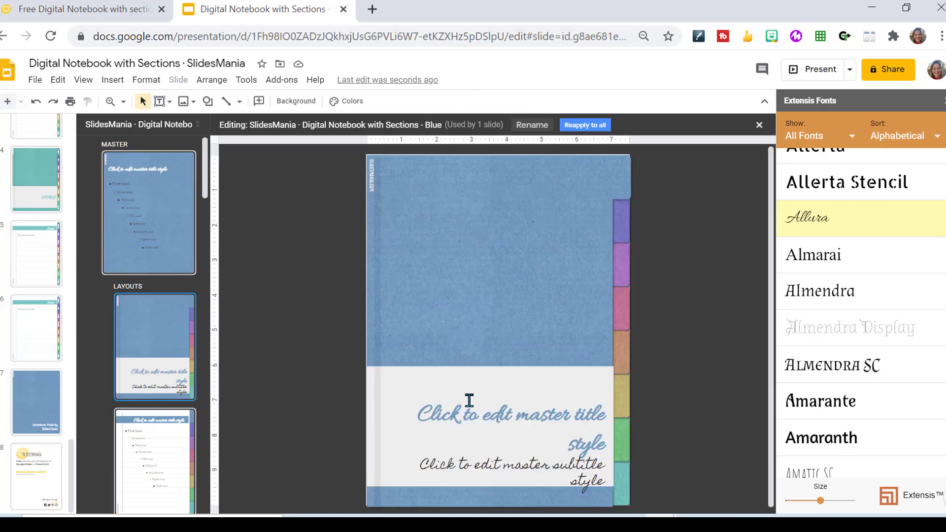
pyautogui.click(149, 442)
pyautogui.scroll(-1, 204, 172)
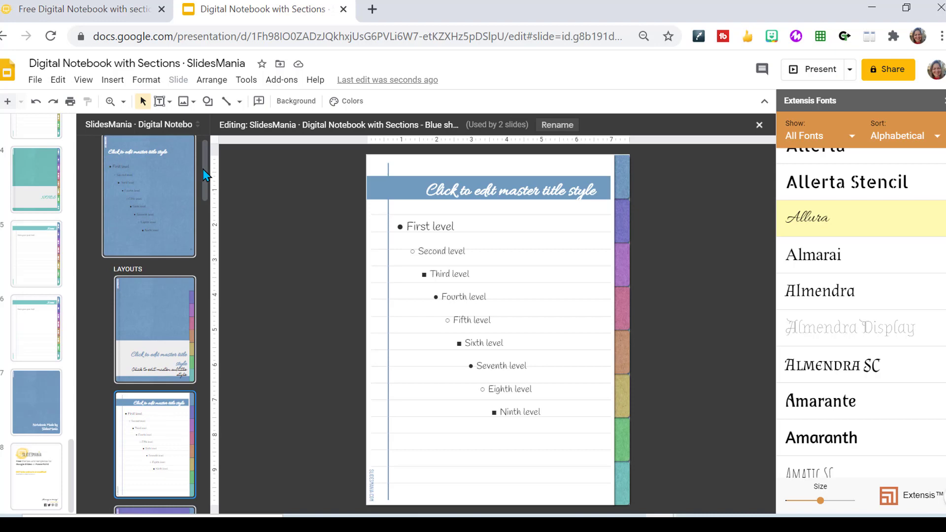
pyautogui.scroll(-3, 205, 187)
pyautogui.scroll(3, 207, 168)
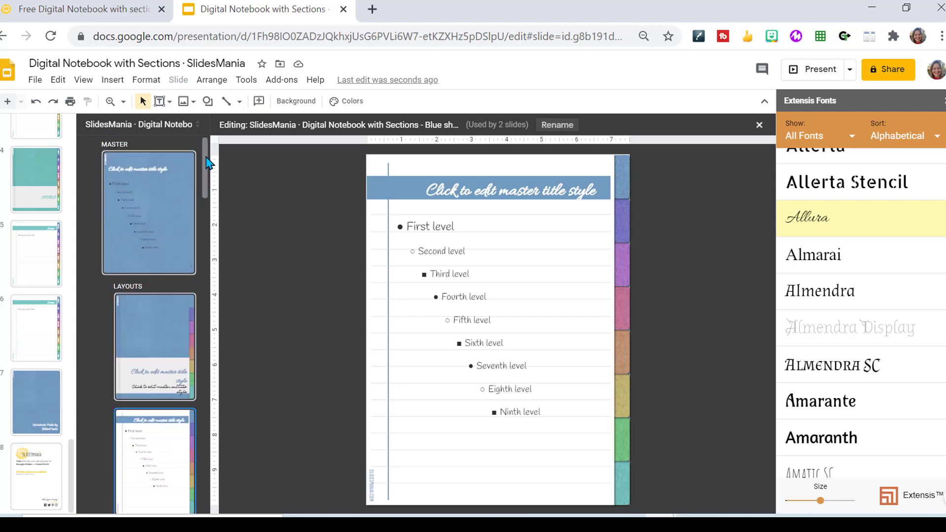
# - Inspect the blue background image on the Blue cover layout
pyautogui.click(165, 328)
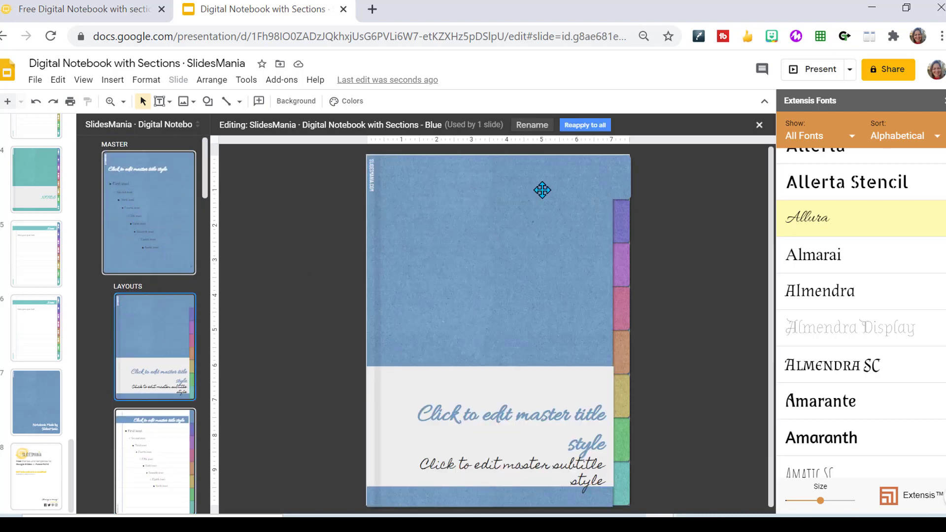
pyautogui.click(620, 215)
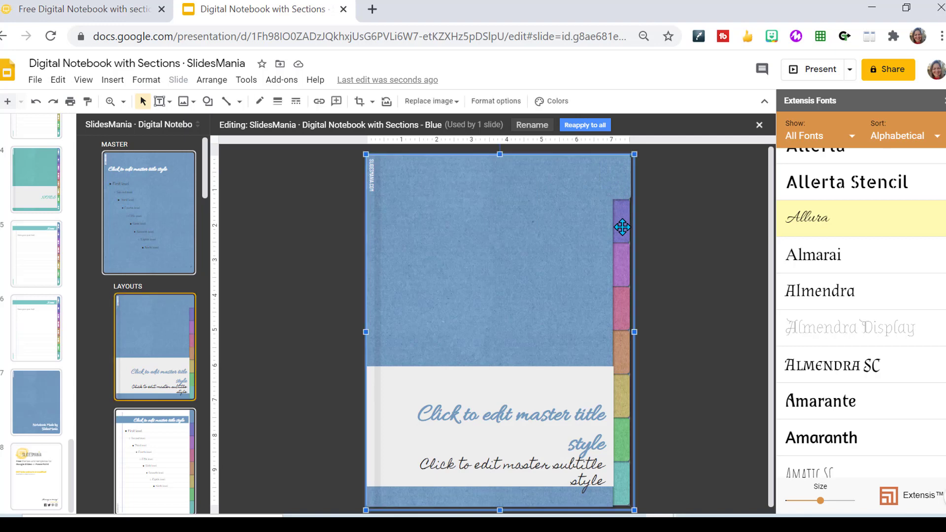
pyautogui.click(676, 231)
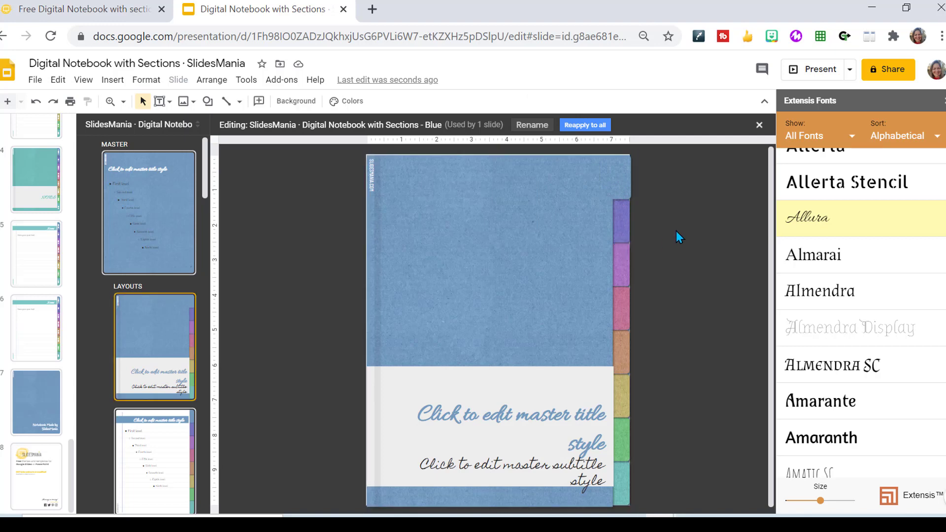
pyautogui.click(624, 266)
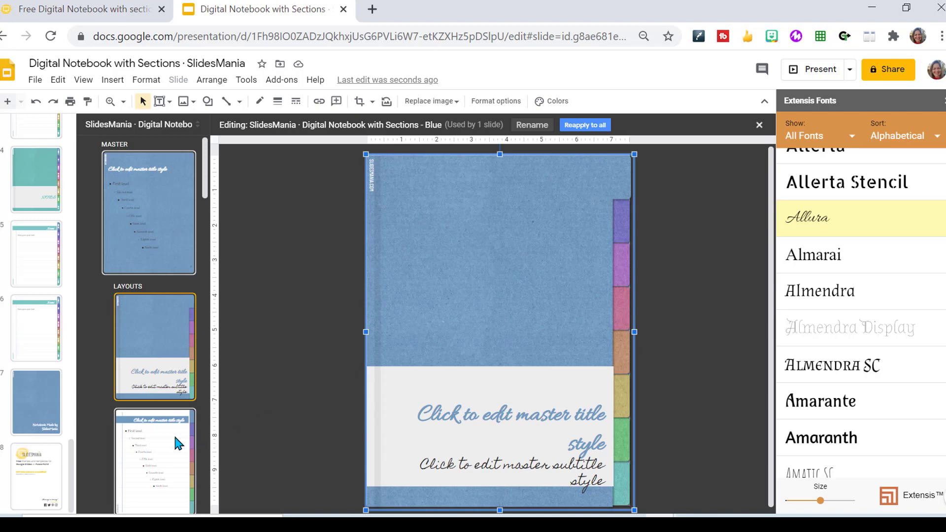
# - Inspect the lined layout's section tabs and body text, then close Extensis Fonts on the cover layout
pyautogui.click(155, 458)
pyautogui.click(622, 352)
pyautogui.click(622, 394)
pyautogui.click(622, 220)
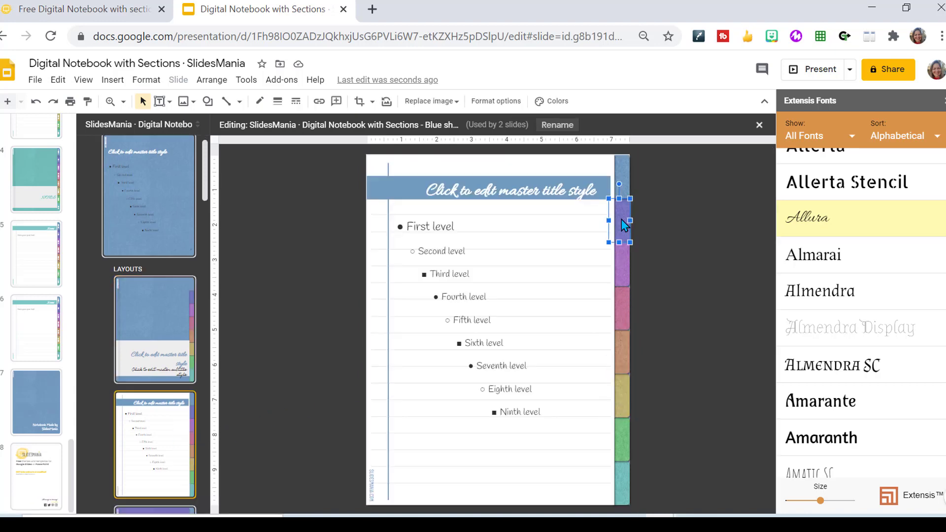
pyautogui.click(624, 182)
pyautogui.click(559, 235)
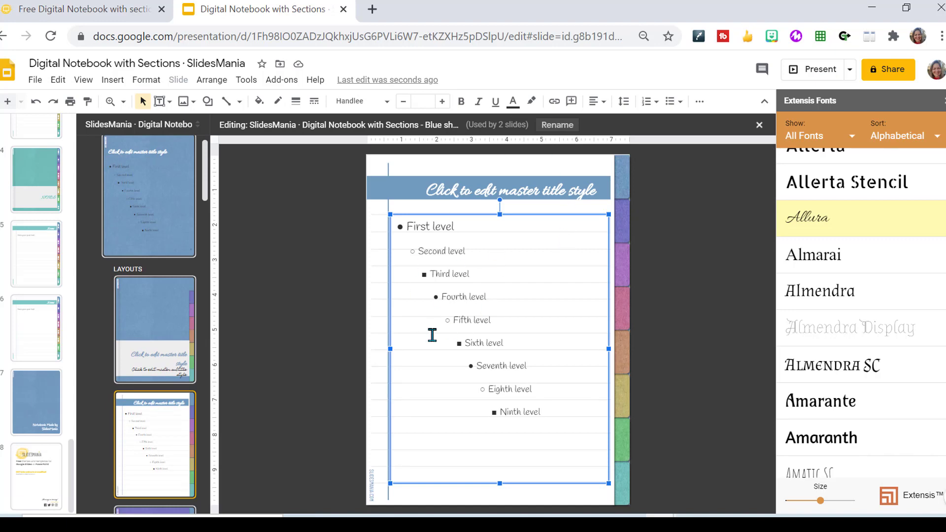
pyautogui.click(165, 325)
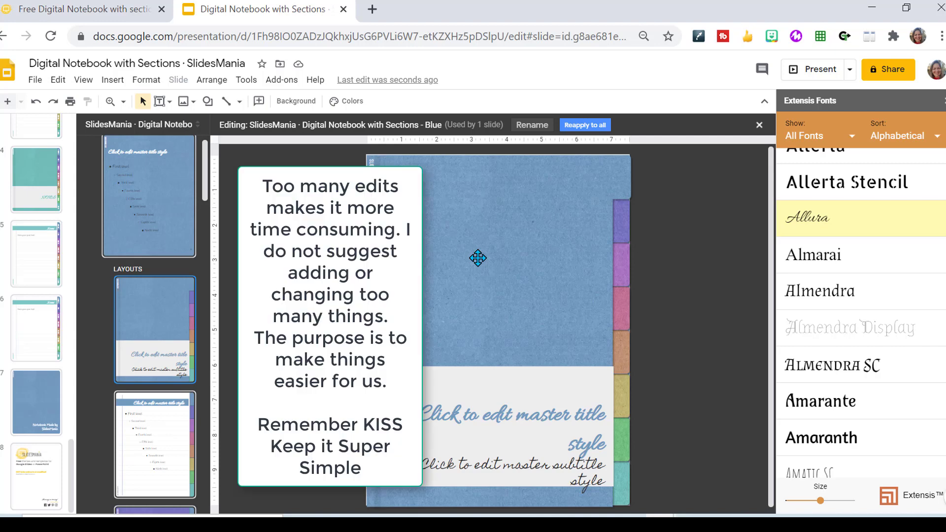
pyautogui.click(478, 257)
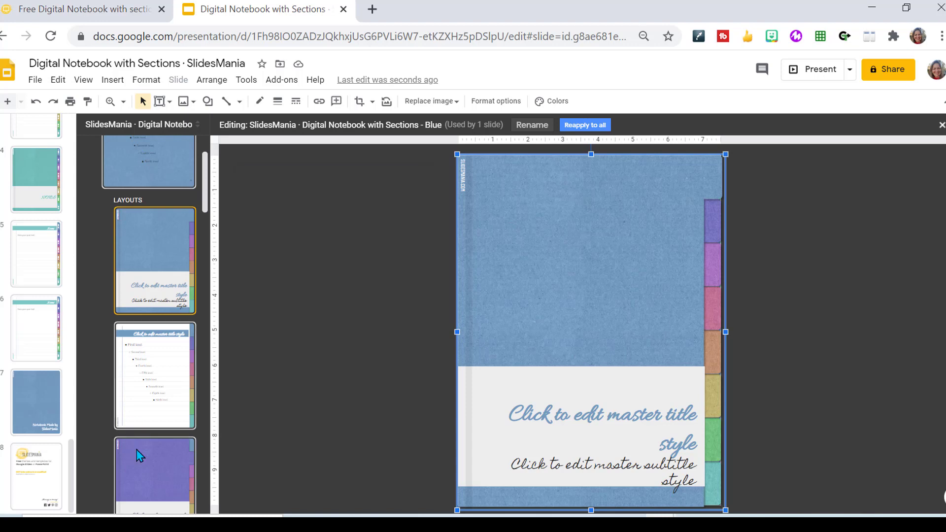
# - Search the web for 'blue gif' to replace the Violet cover layout's background image
pyautogui.click(137, 451)
pyautogui.click(586, 261)
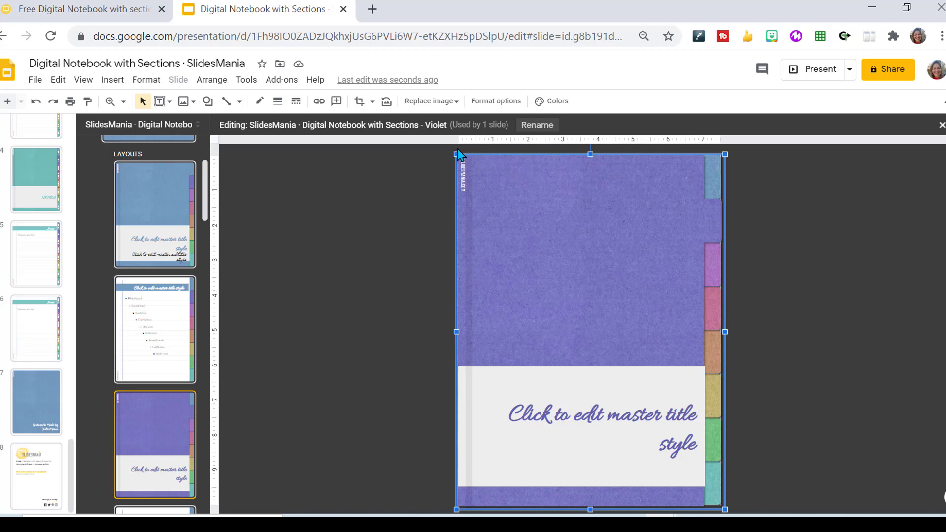
pyautogui.click(429, 102)
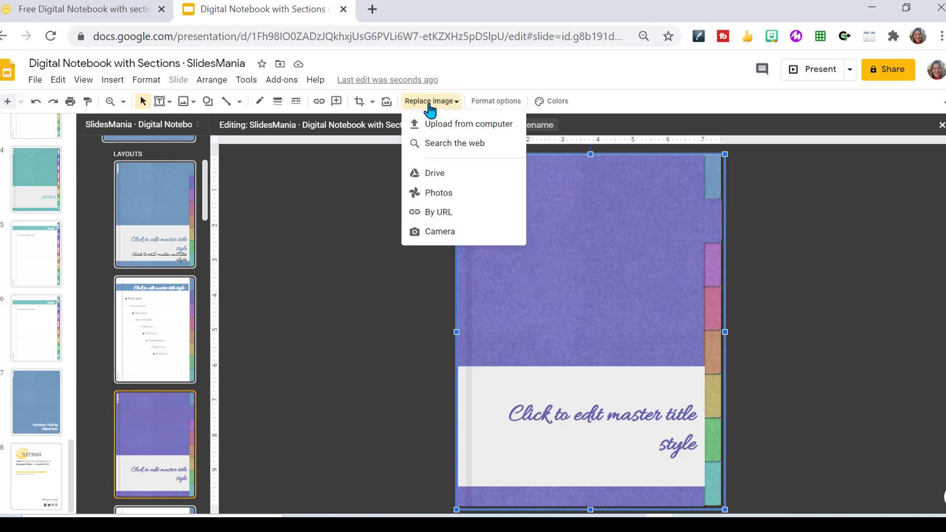
pyautogui.click(438, 143)
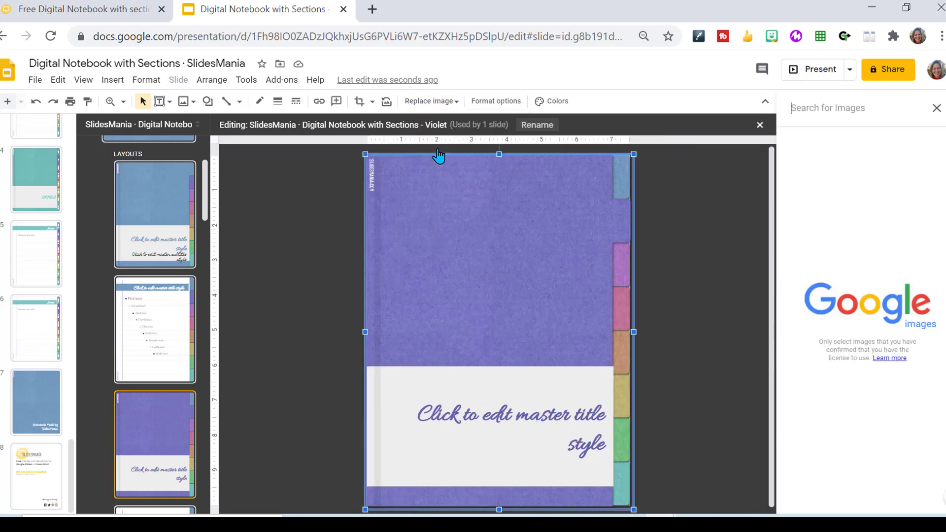
pyautogui.write('blue gif')
pyautogui.press('Return')
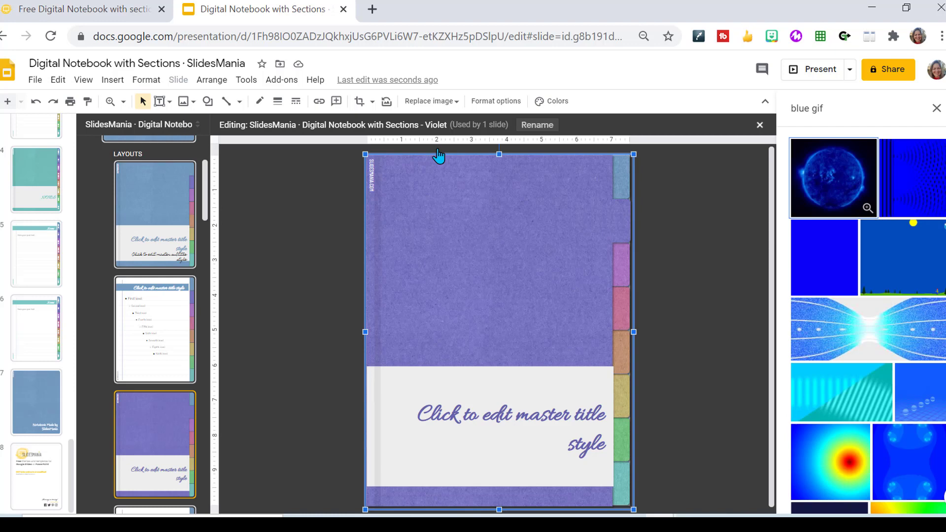
# - Apply the blue light-streak GIF as the background and narrow it to reveal the coloured tabs
pyautogui.click(837, 339)
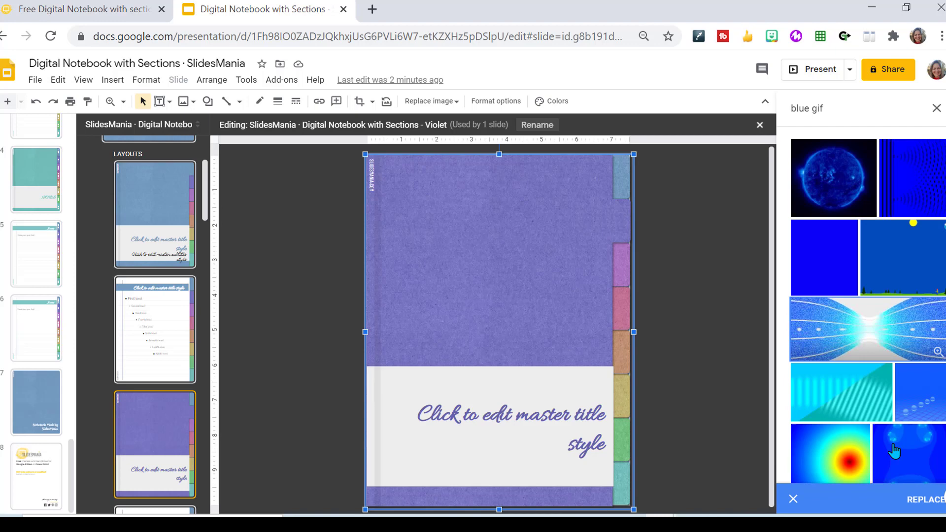
pyautogui.click(919, 500)
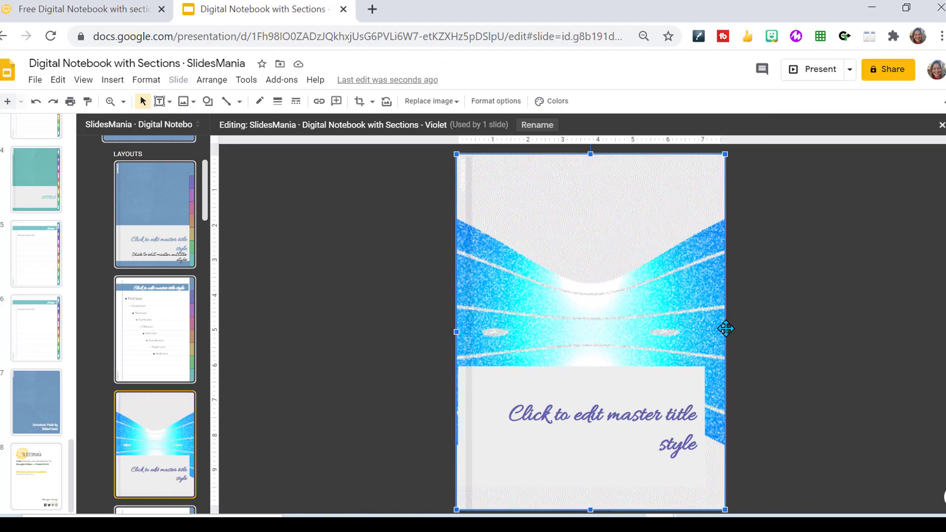
pyautogui.moveTo(723, 331); pyautogui.dragTo(708, 332)
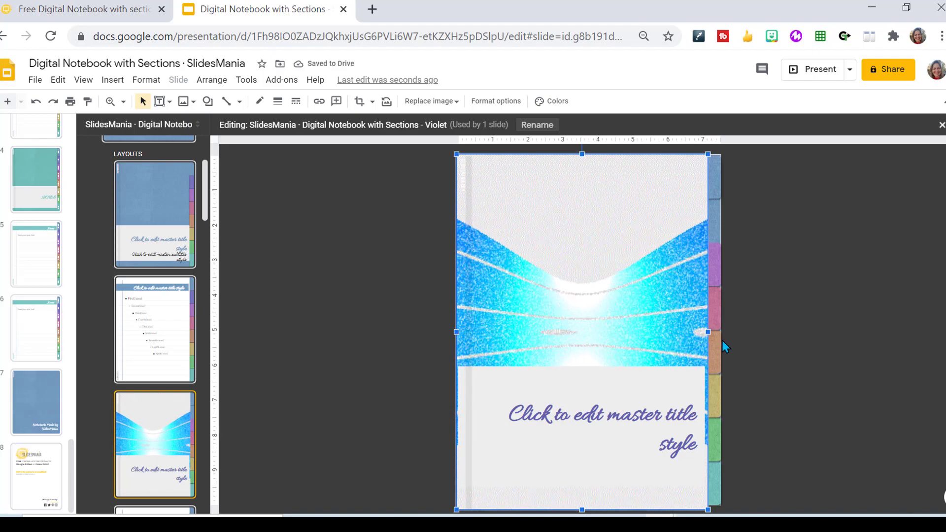
# - Close the layout editor and return to the slide list
pyautogui.click(51, 217)
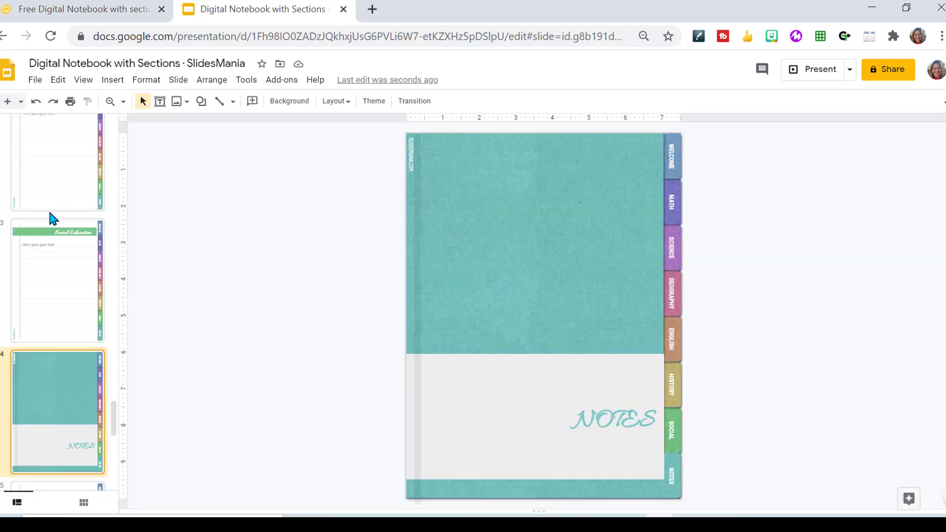
pyautogui.rightClick(108, 399)
pyautogui.click(112, 423)
pyautogui.moveTo(116, 423); pyautogui.dragTo(114, 150)
# - Check the MATH, GEOGRAPHY, ENGLISH and HISTORY tab links on the MATH cover slide
pyautogui.click(56, 389)
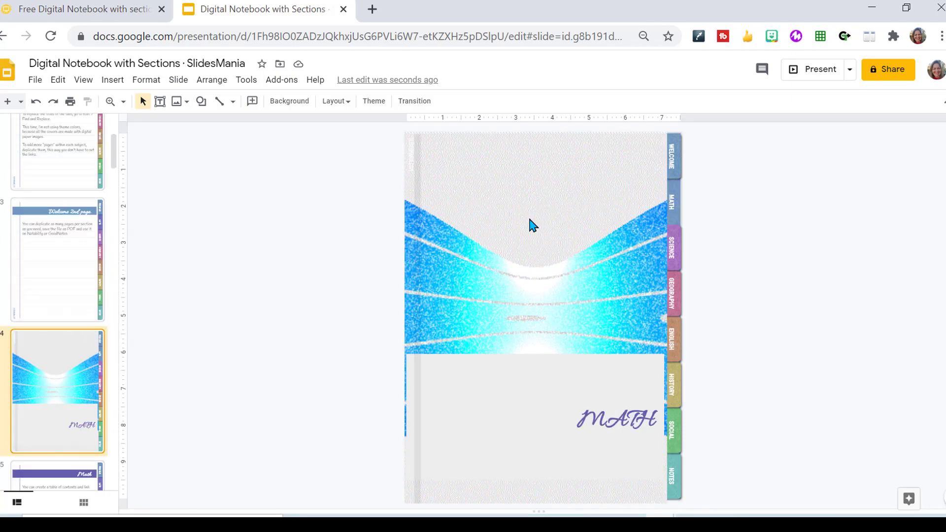
pyautogui.click(676, 196)
pyautogui.click(672, 294)
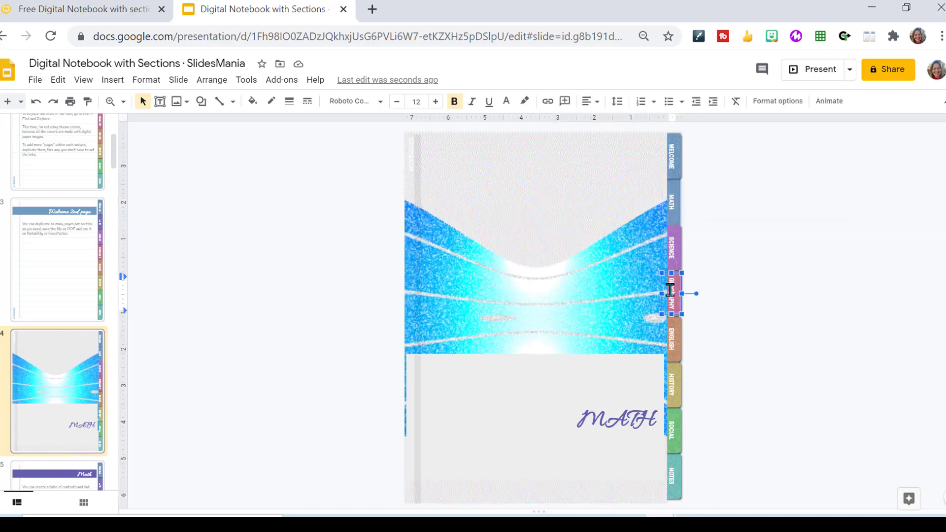
pyautogui.click(677, 342)
pyautogui.click(674, 387)
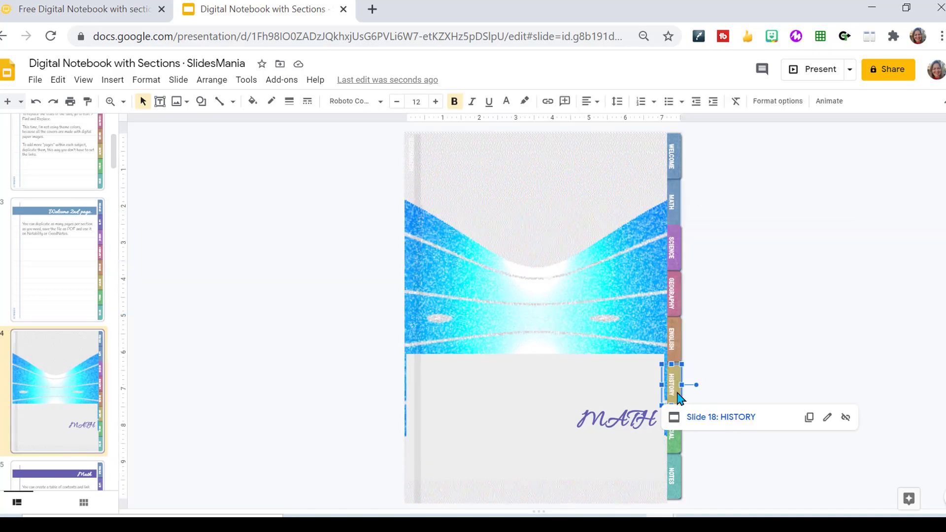
# - Check the WELCOME, MATH, SCIENCE and GEOGRAPHY tab links on the Math page slide
pyautogui.click(78, 264)
pyautogui.scroll(-5, 78, 264)
pyautogui.click(77, 265)
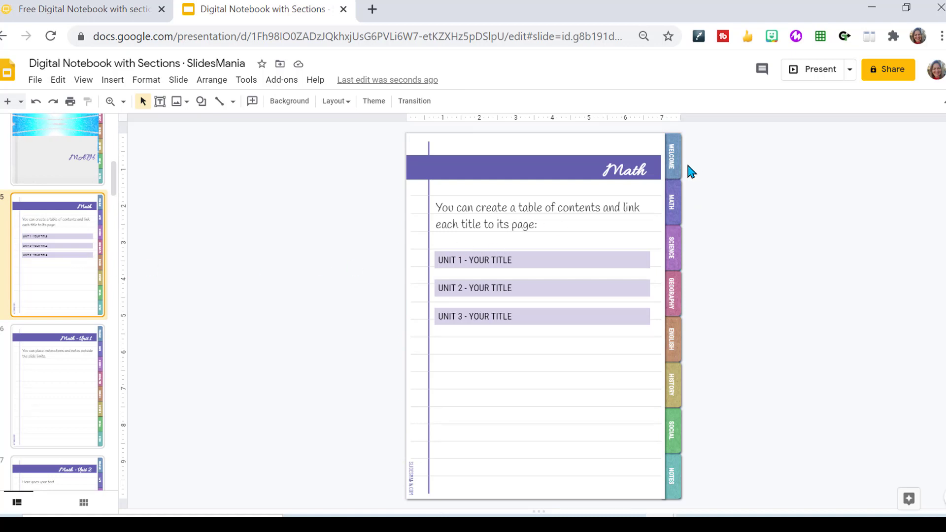
pyautogui.click(673, 152)
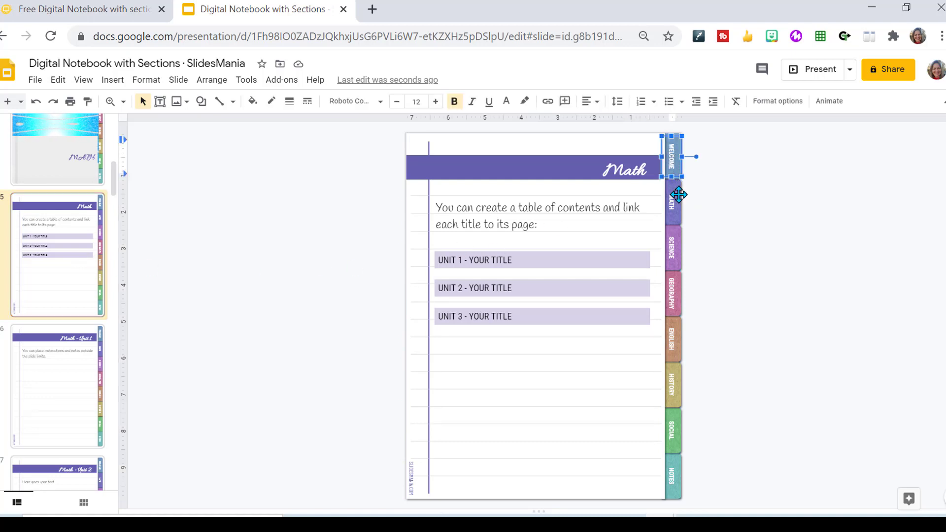
pyautogui.click(679, 196)
pyautogui.click(677, 251)
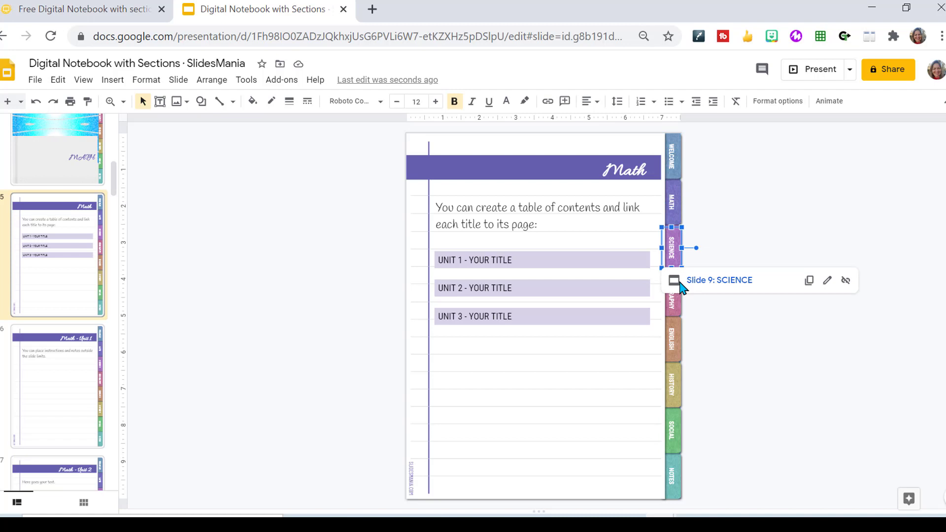
pyautogui.click(672, 299)
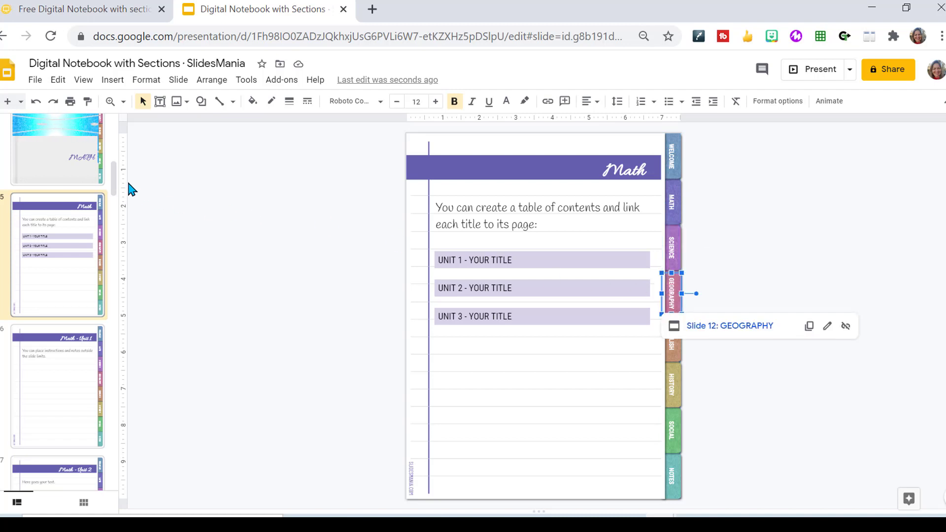
# - Go to the Welcome 2nd page slide and bring up its slide menu
pyautogui.moveTo(116, 183); pyautogui.dragTo(114, 170)
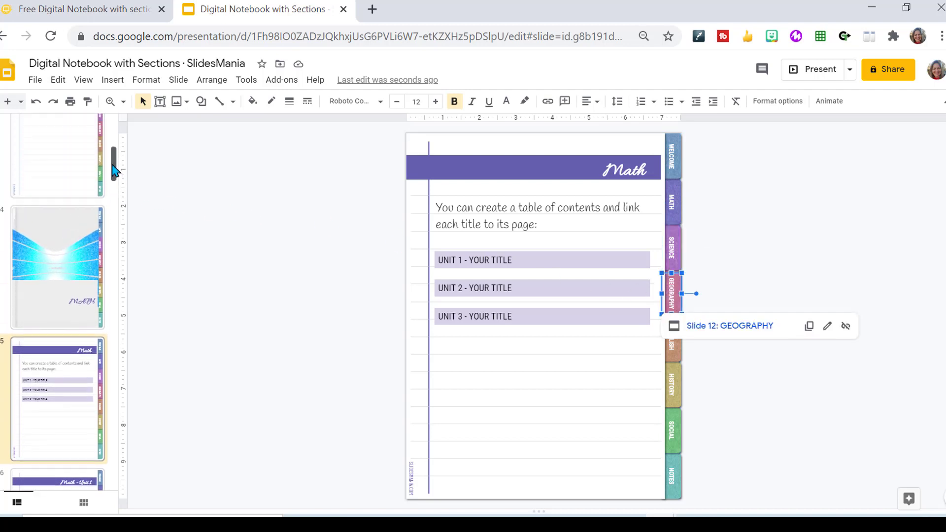
pyautogui.click(76, 150)
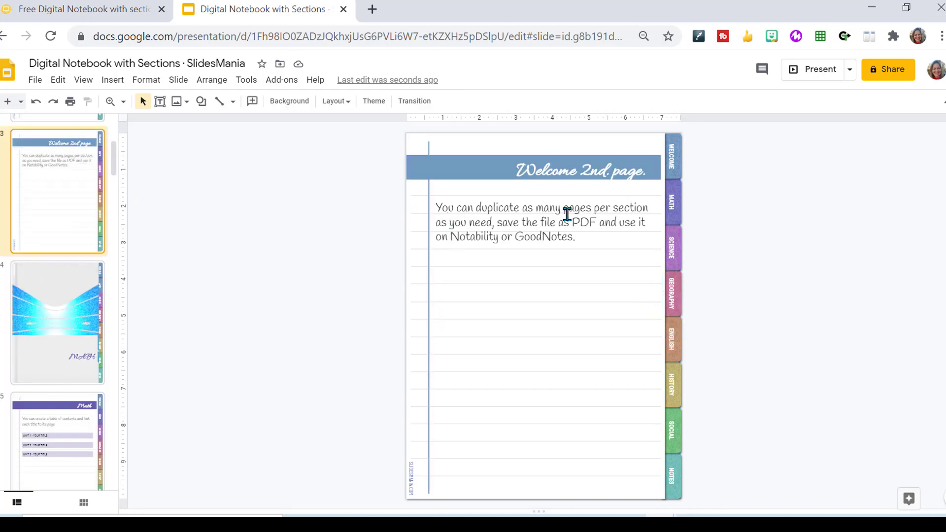
pyautogui.rightClick(61, 221)
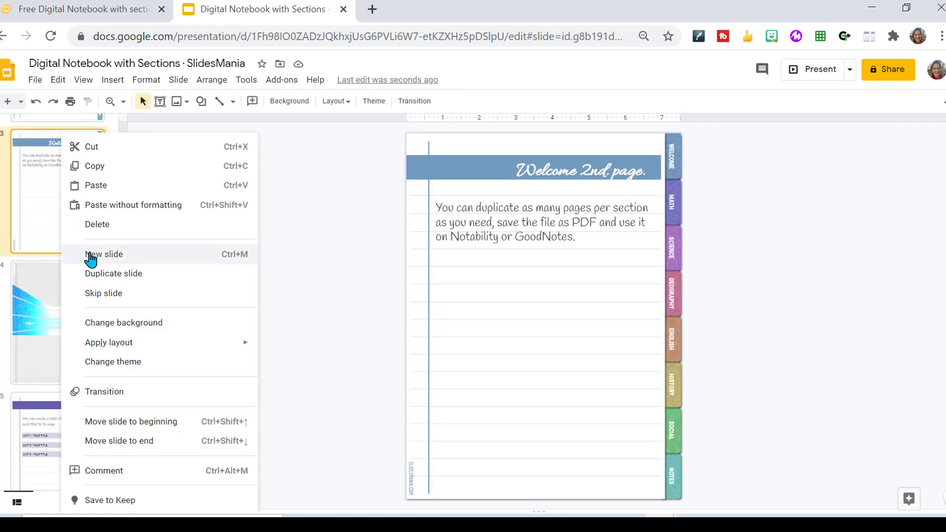
# - Insert a new slide after Welcome 2nd page and paste the section tabs onto it
pyautogui.click(91, 254)
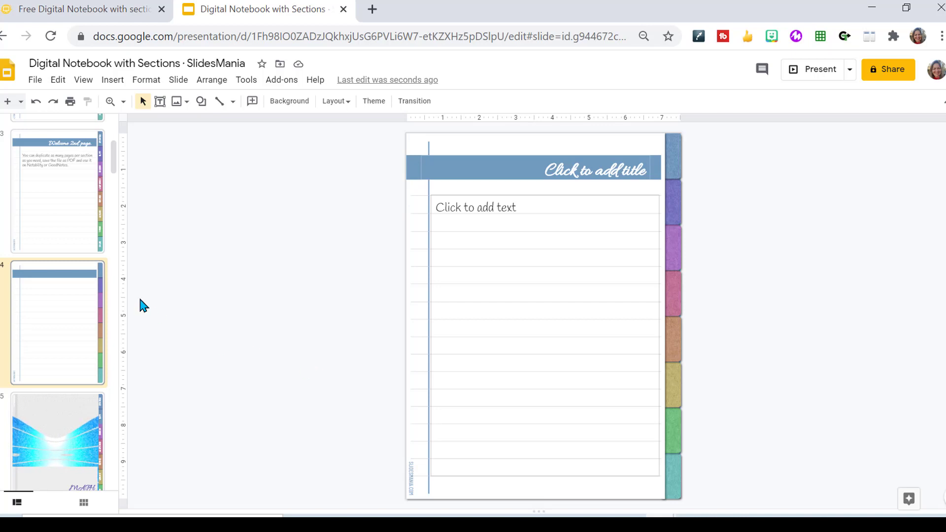
pyautogui.click(79, 225)
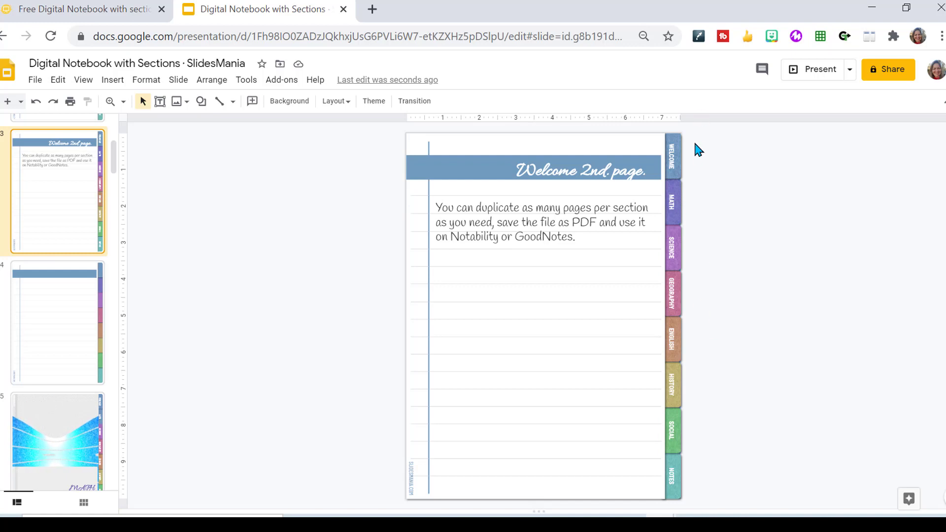
pyautogui.moveTo(688, 144); pyautogui.dragTo(674, 489)
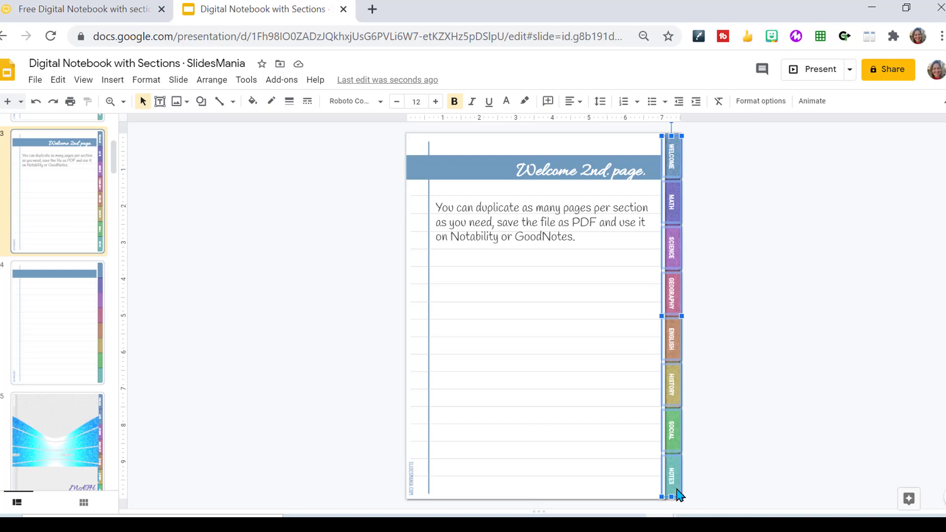
pyautogui.click(82, 302)
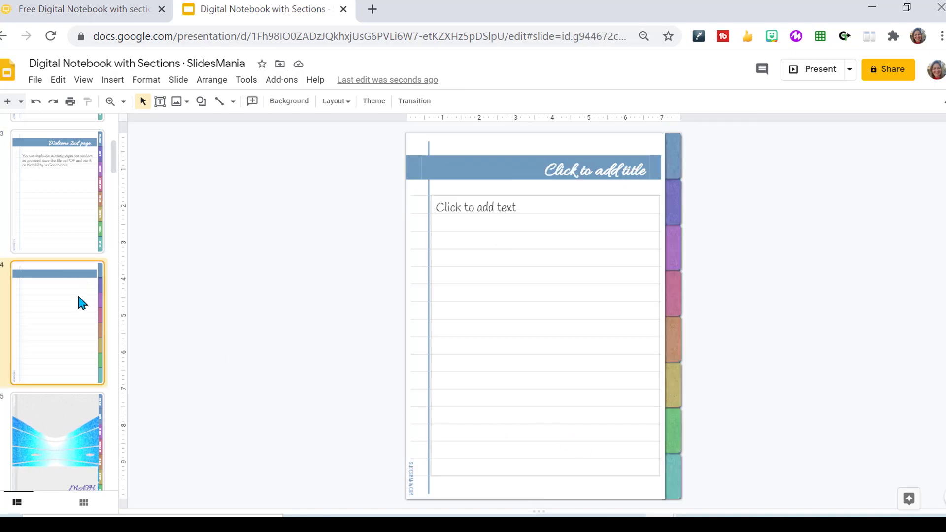
pyautogui.hotkey('ctrl', 'v')
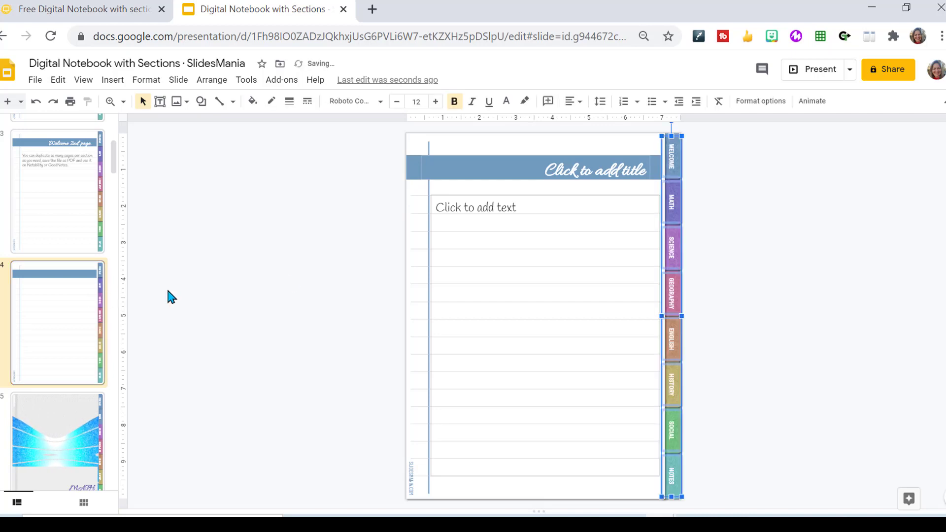
# - Verify the WELCOME, MATH, SCIENCE, GEOGRAPHY, ENGLISH and HISTORY tab links on the new page
pyautogui.click(795, 229)
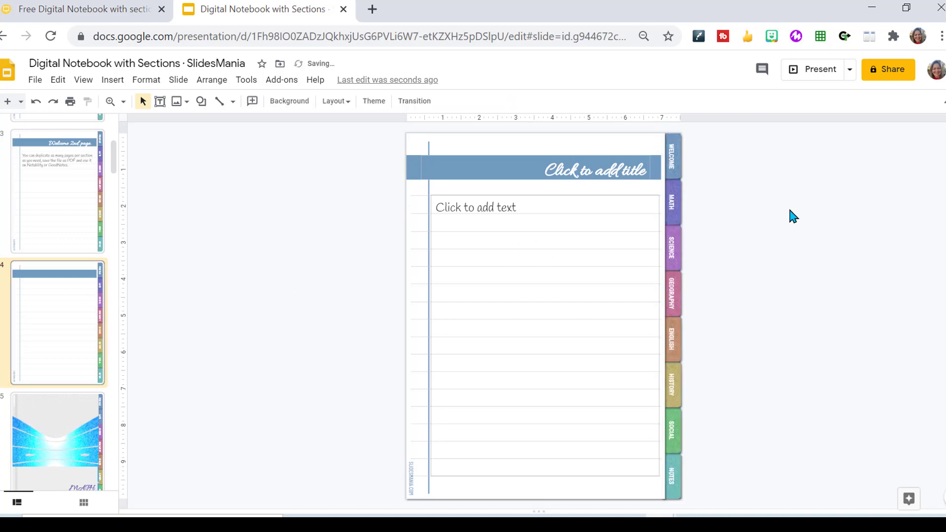
pyautogui.click(670, 157)
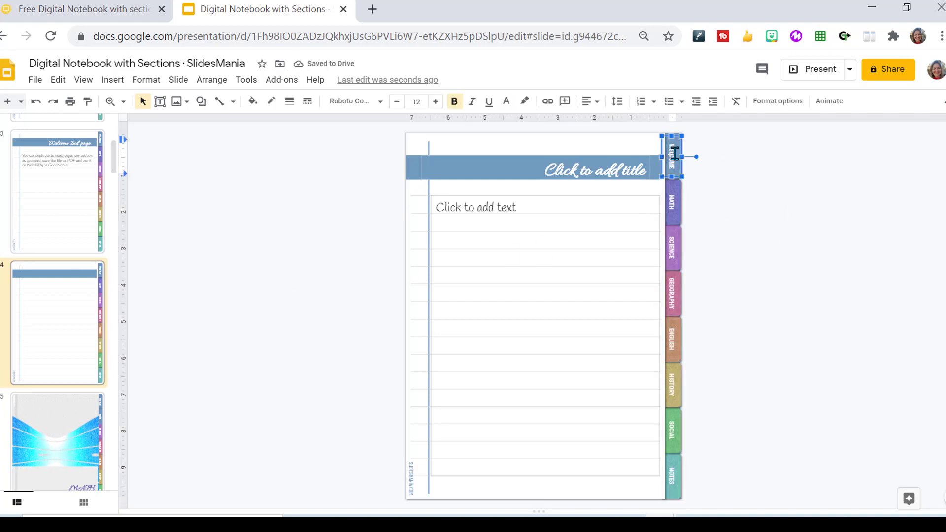
pyautogui.click(679, 200)
pyautogui.click(673, 254)
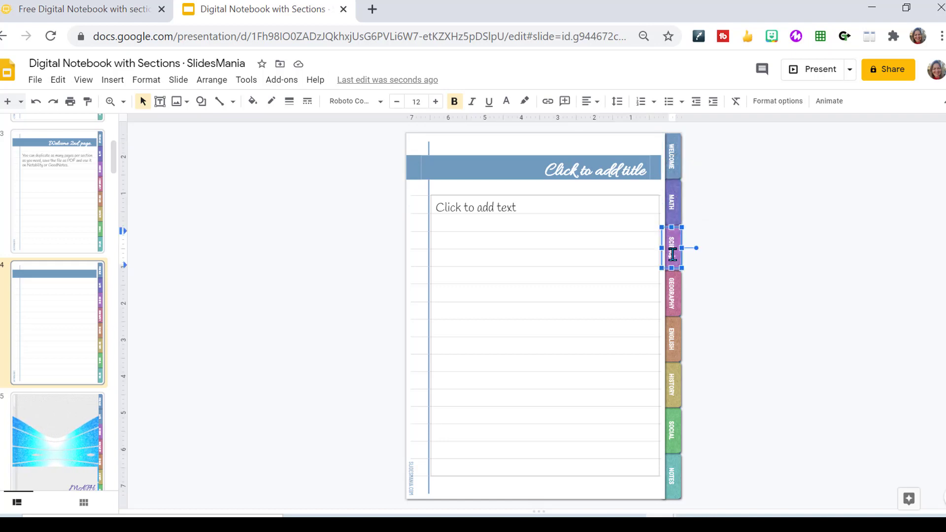
pyautogui.click(675, 294)
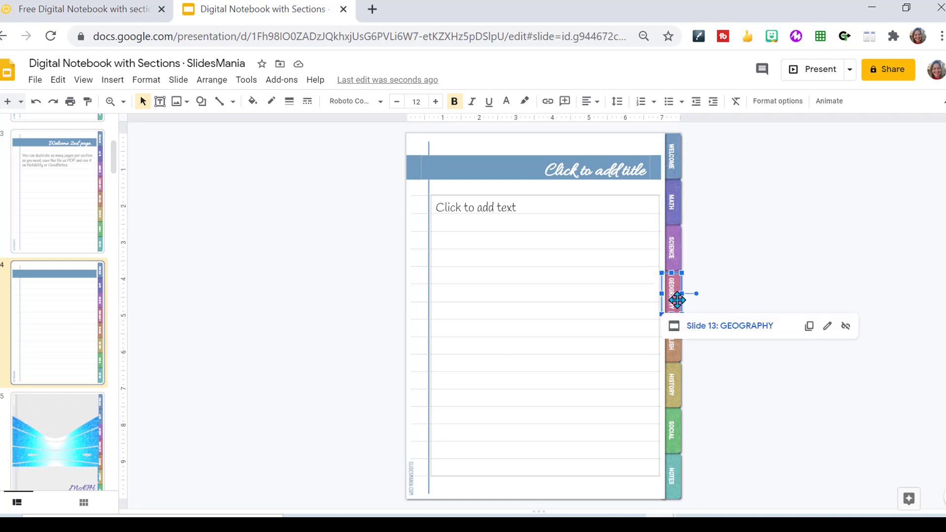
pyautogui.click(674, 348)
pyautogui.click(676, 384)
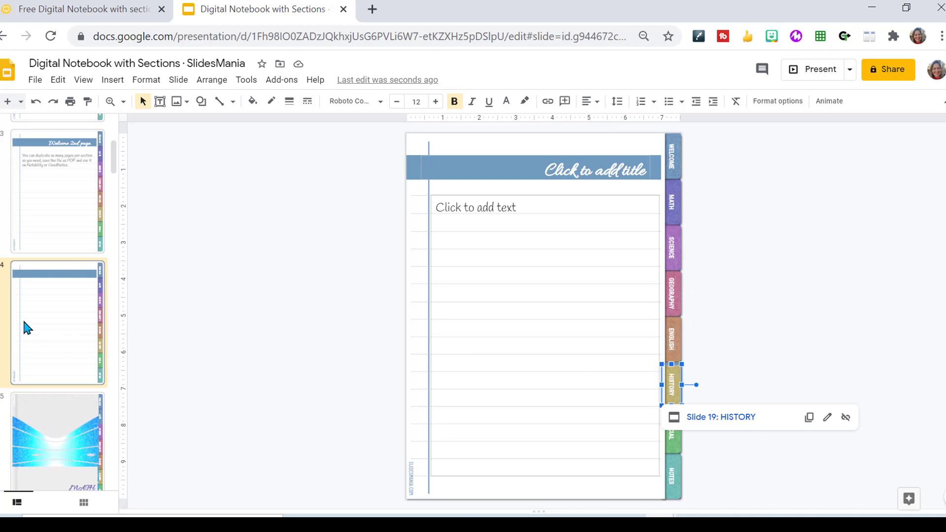
# - On the new blank page, scroll the layout gallery from Backside and Blue sheet to Pink sheet
pyautogui.click(59, 207)
pyautogui.scroll(5, 114, 148)
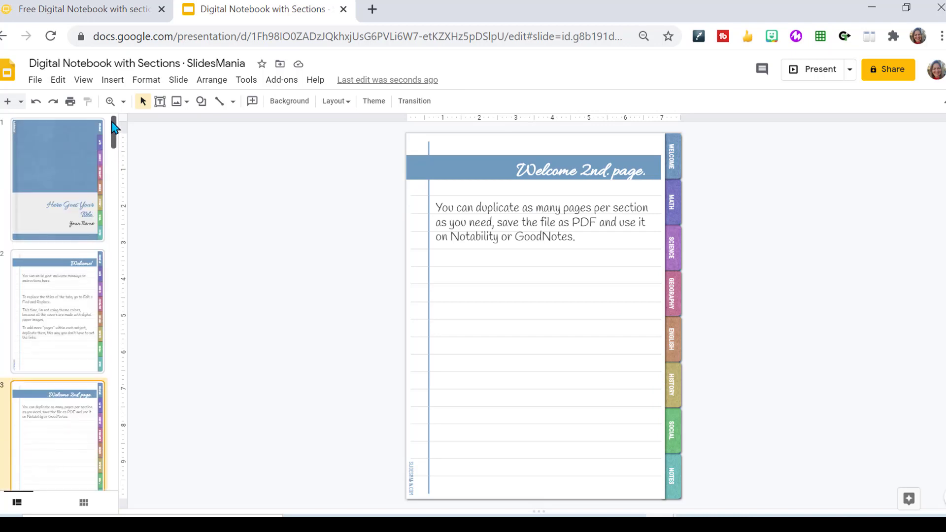
pyautogui.moveTo(113, 127); pyautogui.dragTo(116, 158)
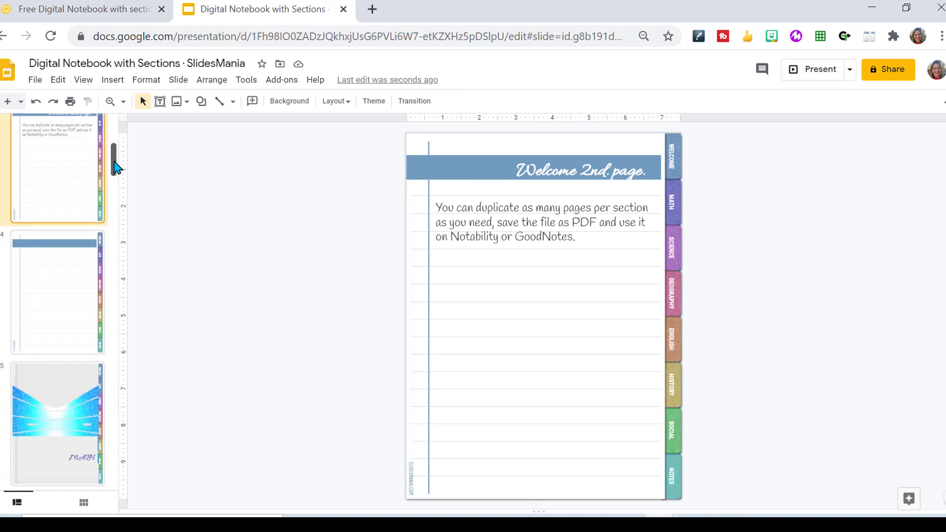
pyautogui.click(72, 273)
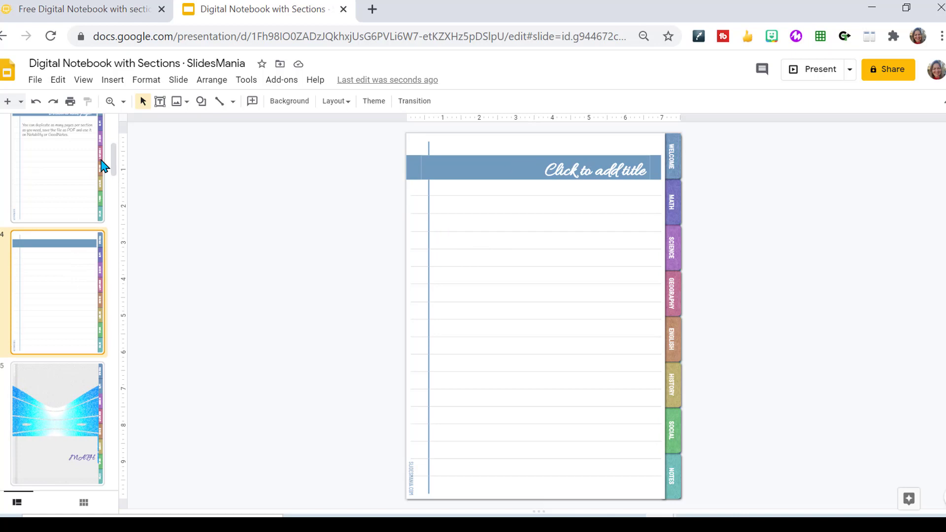
pyautogui.click(21, 102)
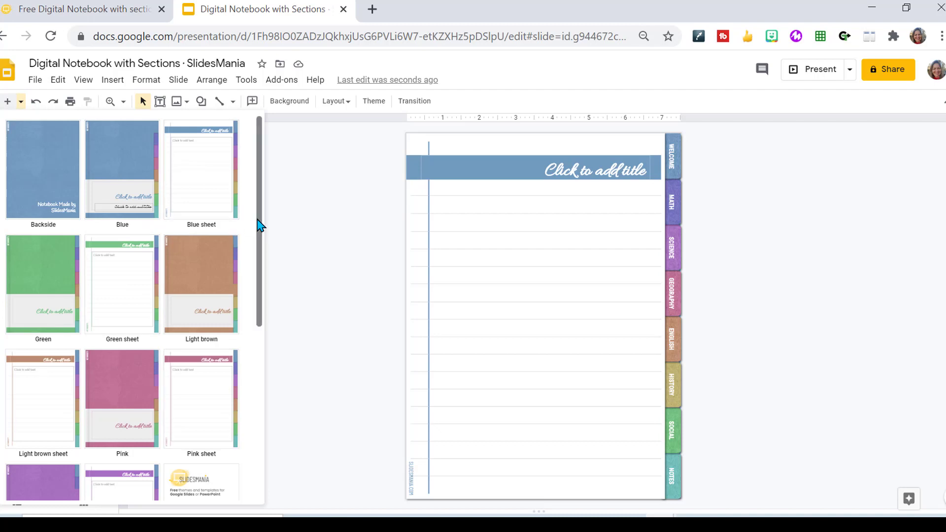
pyautogui.moveTo(261, 226); pyautogui.dragTo(272, 162)
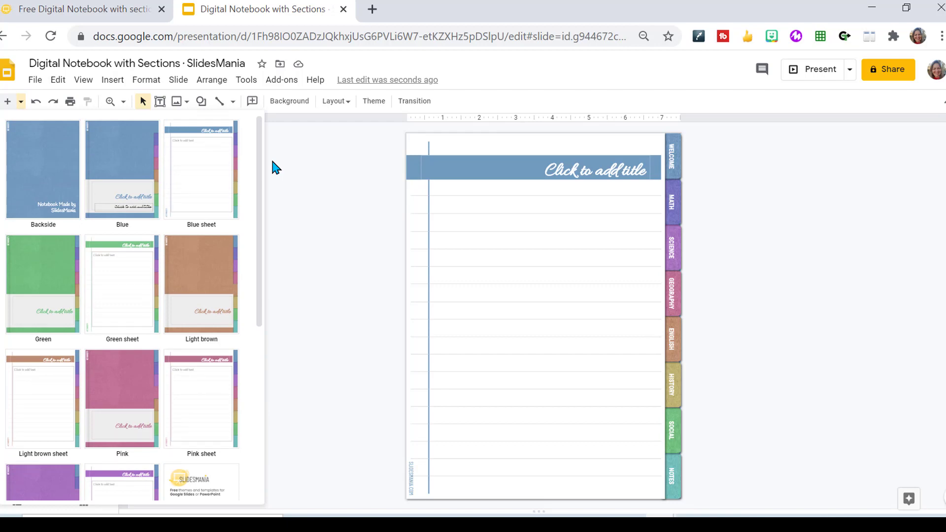
# - Open View > Master and scroll the layout list to find the violet sheet layout
pyautogui.click(84, 80)
pyautogui.moveTo(112, 80)
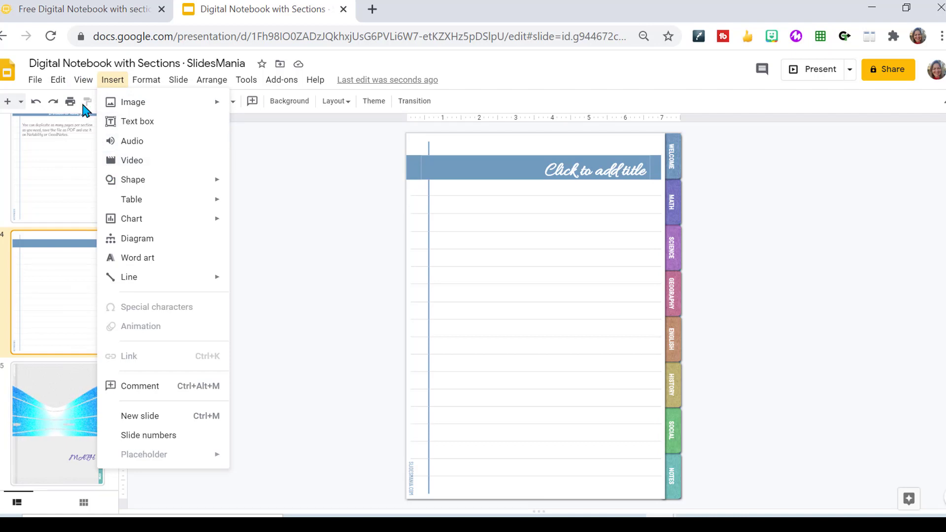
pyautogui.moveTo(83, 80)
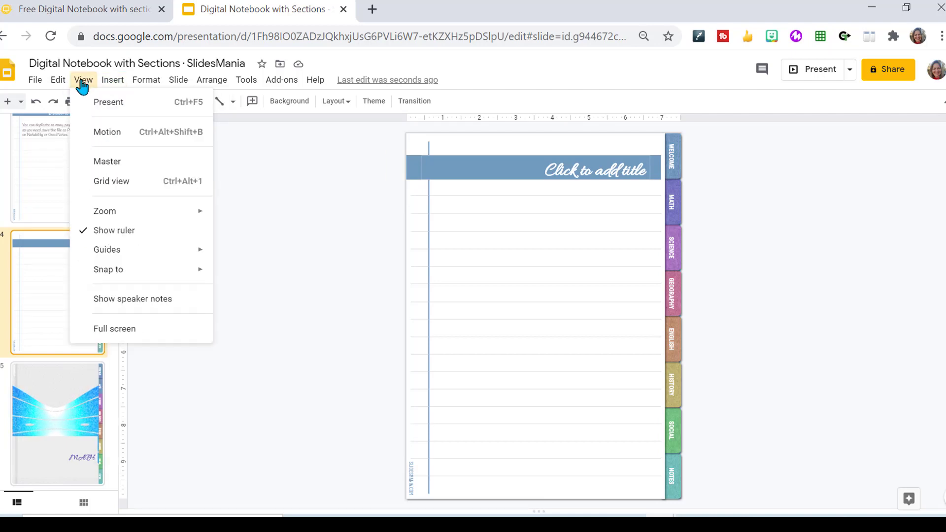
pyautogui.click(85, 163)
pyautogui.scroll(-10, 209, 327)
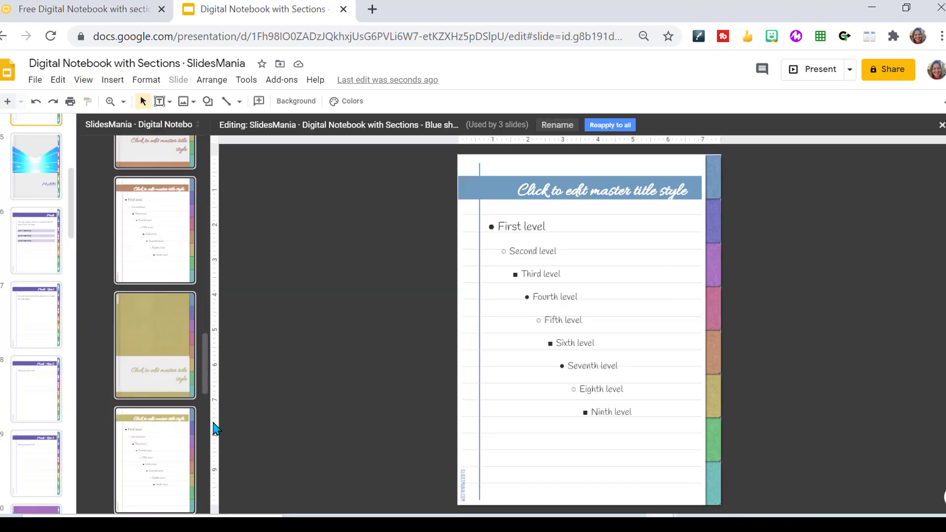
pyautogui.scroll(10, 215, 428)
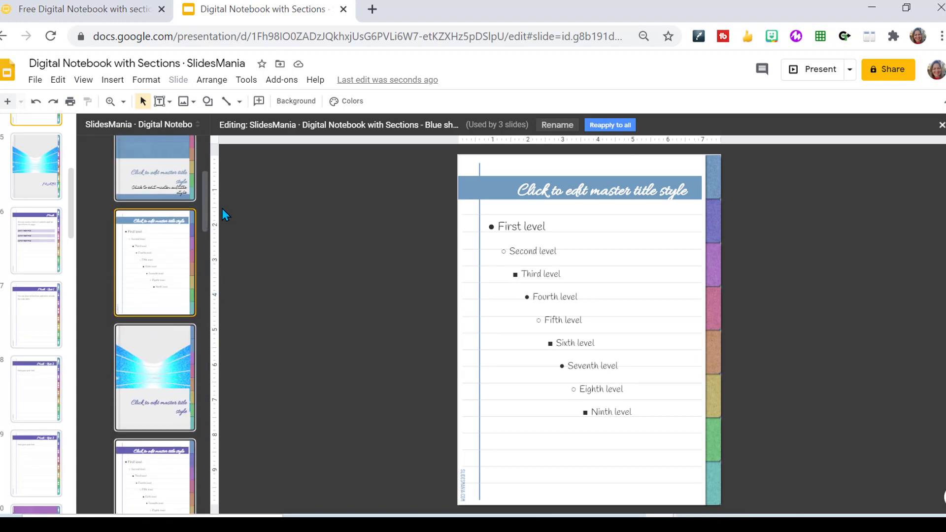
pyautogui.scroll(-3, 223, 212)
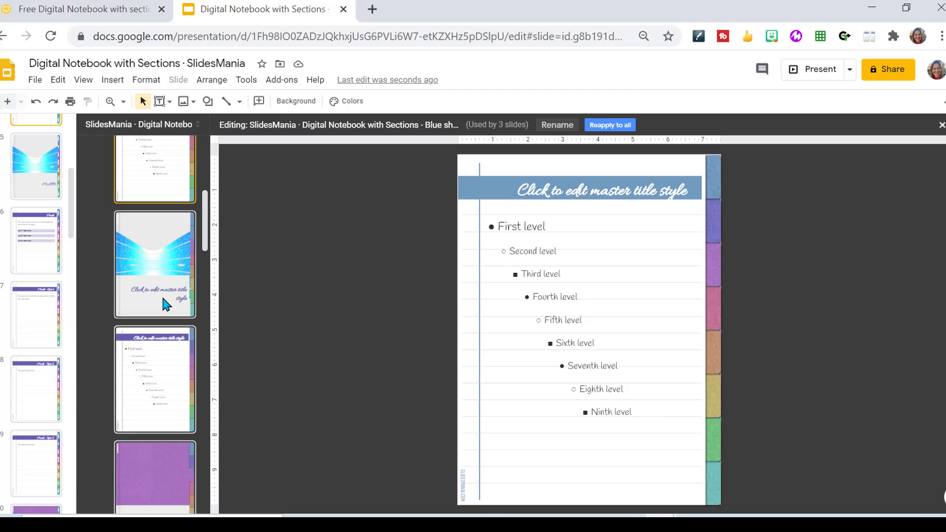
# - Duplicate the violet sheet layout with Ctrl+D and move its bulleted body text off the page to the right
pyautogui.click(165, 344)
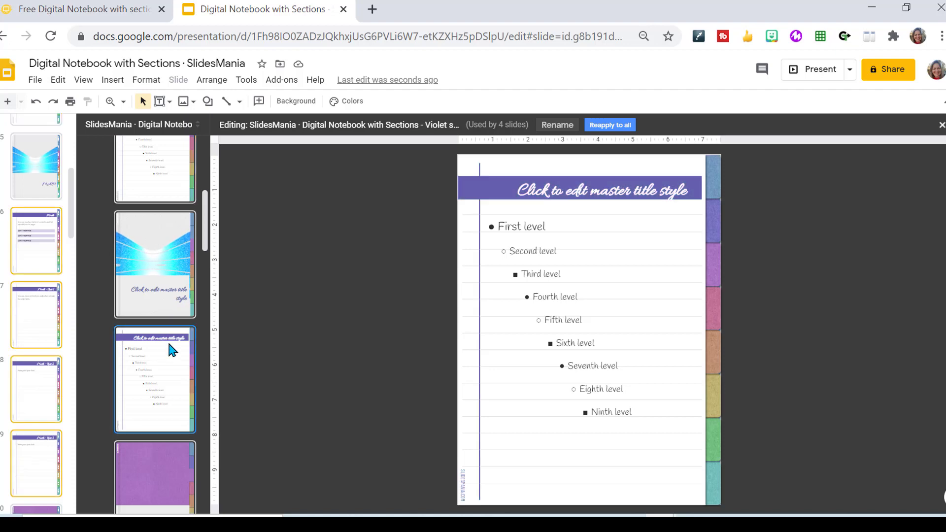
pyautogui.hotkey('ctrl', 'd')
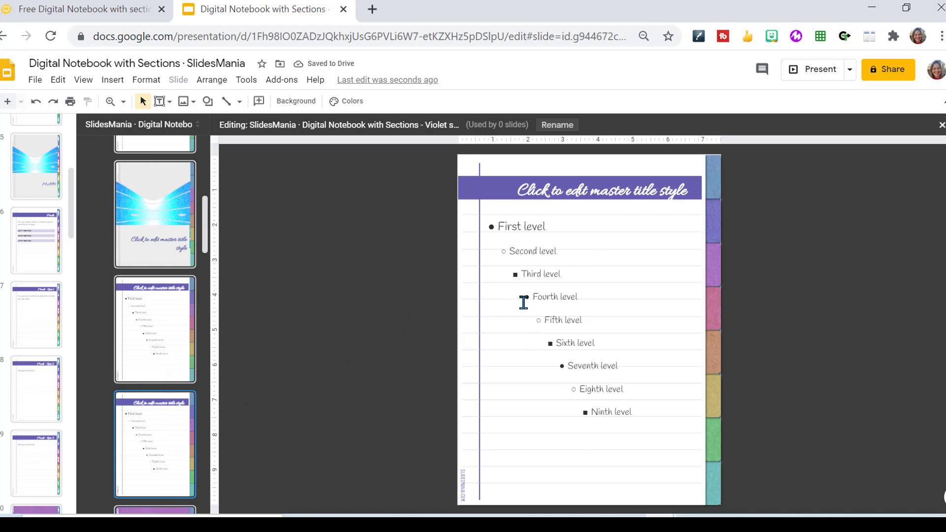
pyautogui.click(479, 391)
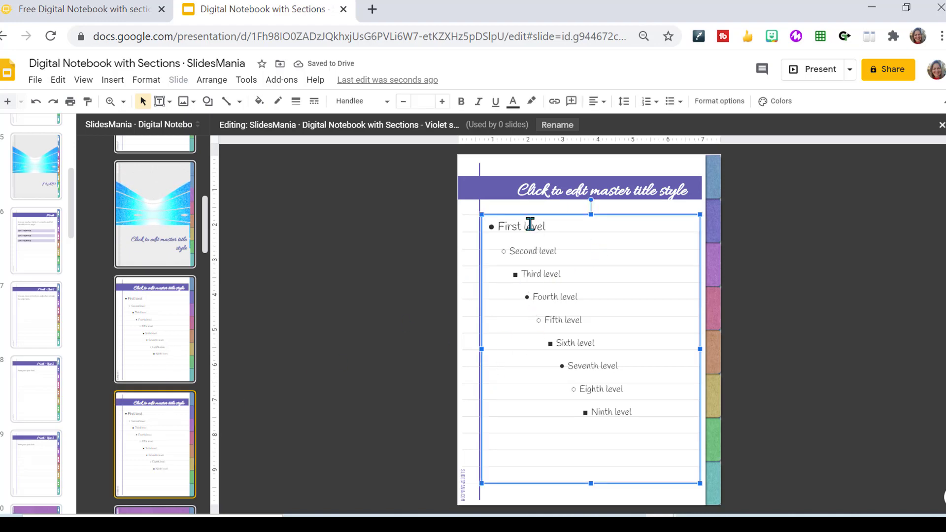
pyautogui.click(466, 224)
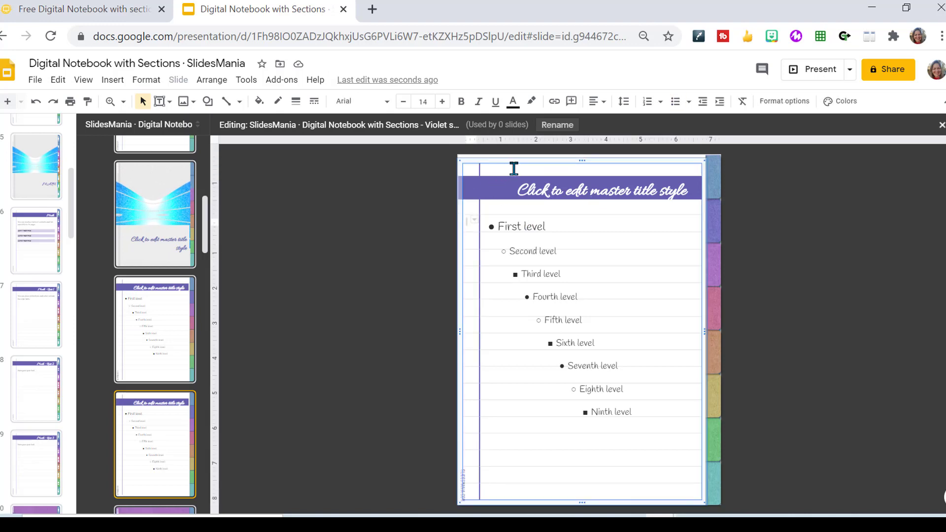
pyautogui.tripleClick(587, 277)
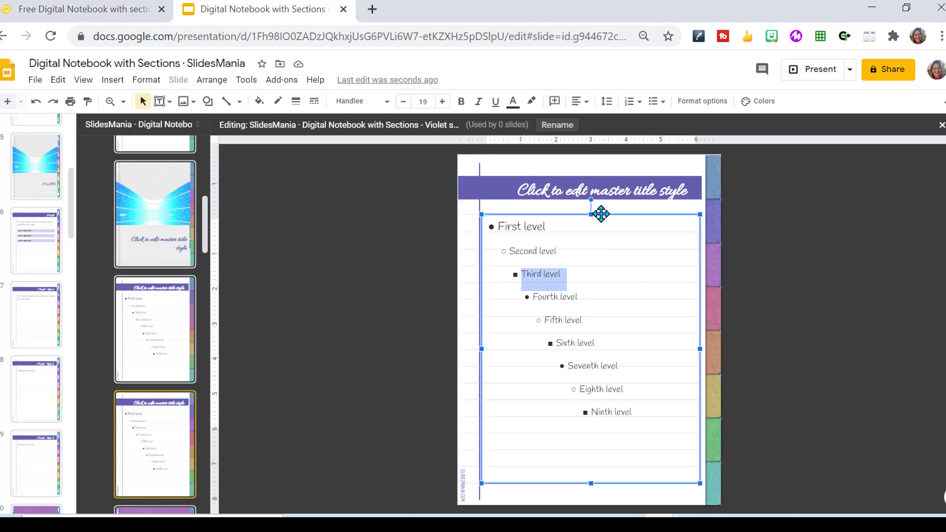
pyautogui.moveTo(601, 213); pyautogui.dragTo(776, 220)
pyautogui.click(588, 162)
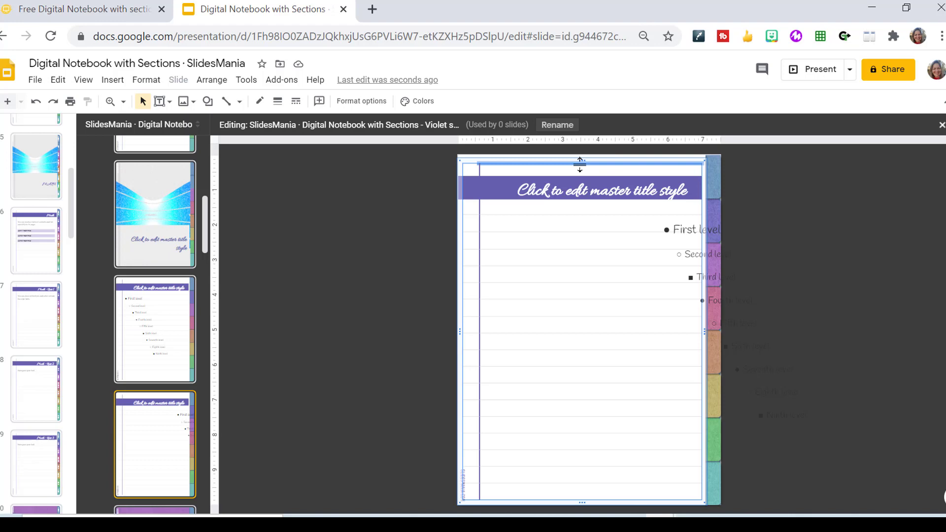
pyautogui.hotkey('ctrl', 'z')
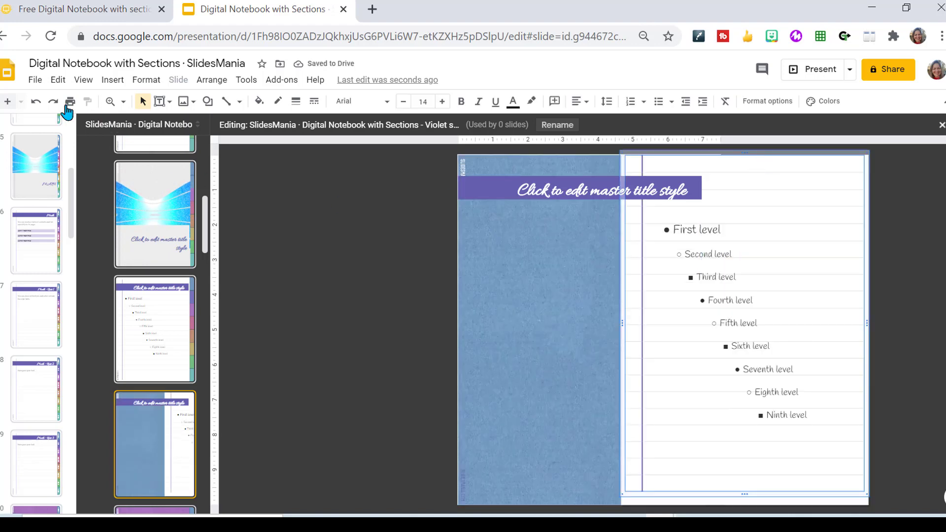
# - Delete the lined-paper image and move the white page shape and bullet text back onto the slide
pyautogui.click(35, 101)
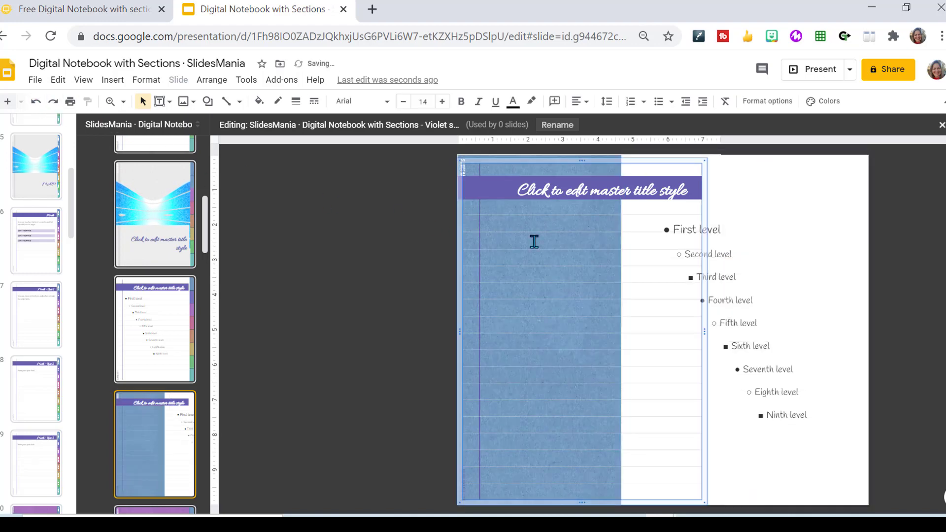
pyautogui.press('Delete')
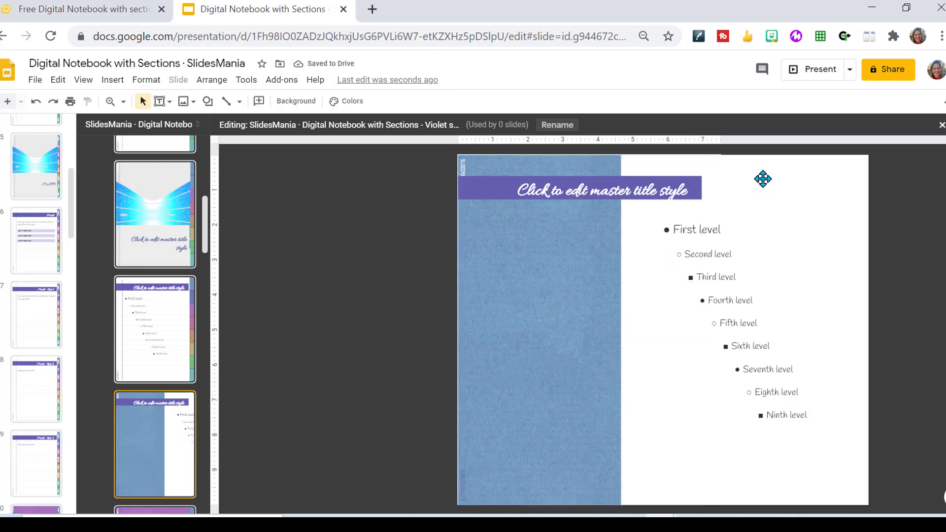
pyautogui.moveTo(763, 179); pyautogui.dragTo(606, 186)
pyautogui.moveTo(722, 233); pyautogui.dragTo(545, 209)
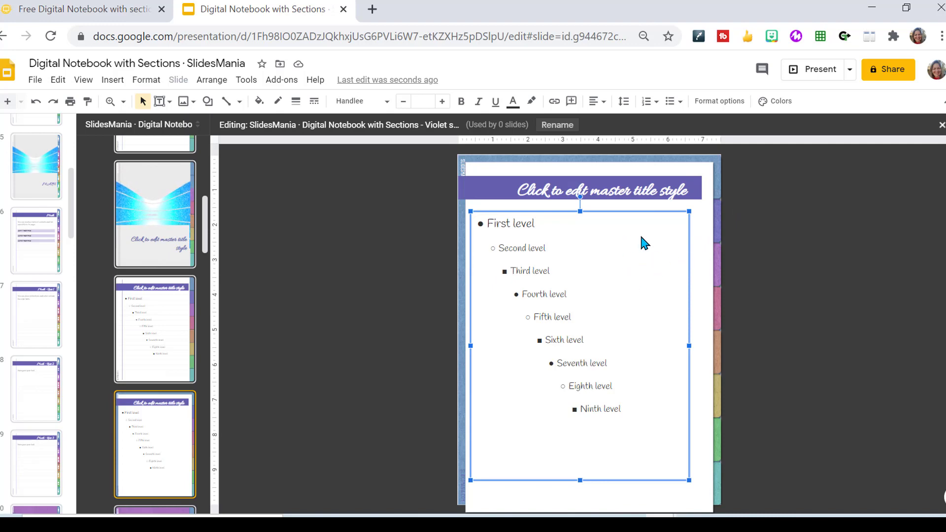
pyautogui.click(699, 244)
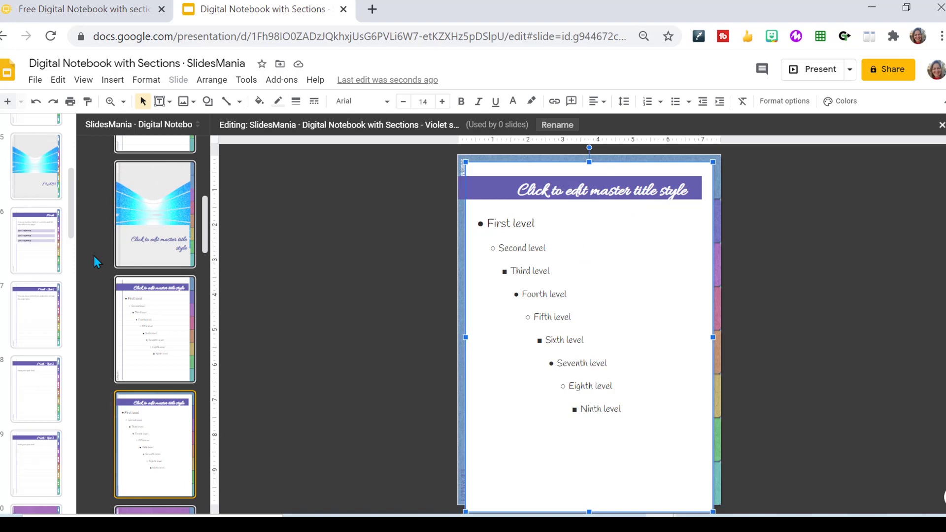
# - Restore the lined-paper design and move the bulleted text box off the page to the right
pyautogui.hotkey('ctrl', 'z')
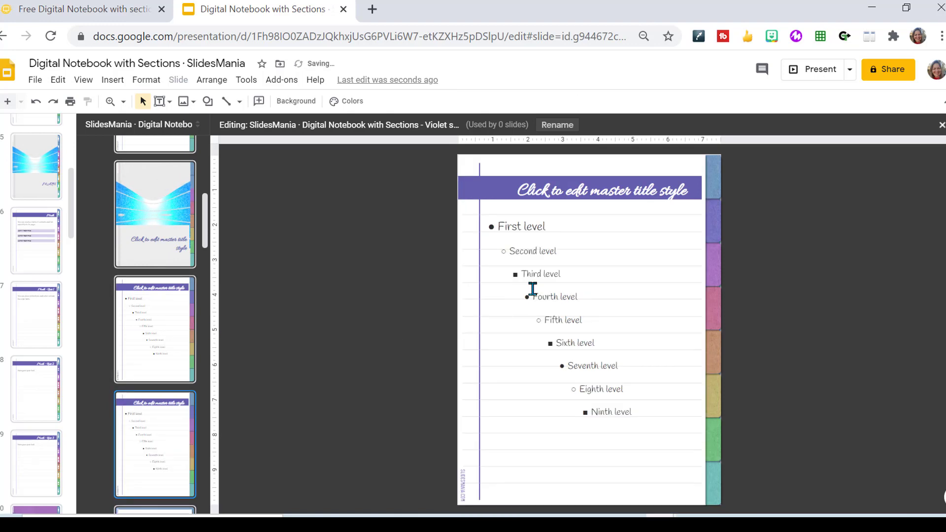
pyautogui.tripleClick(523, 249)
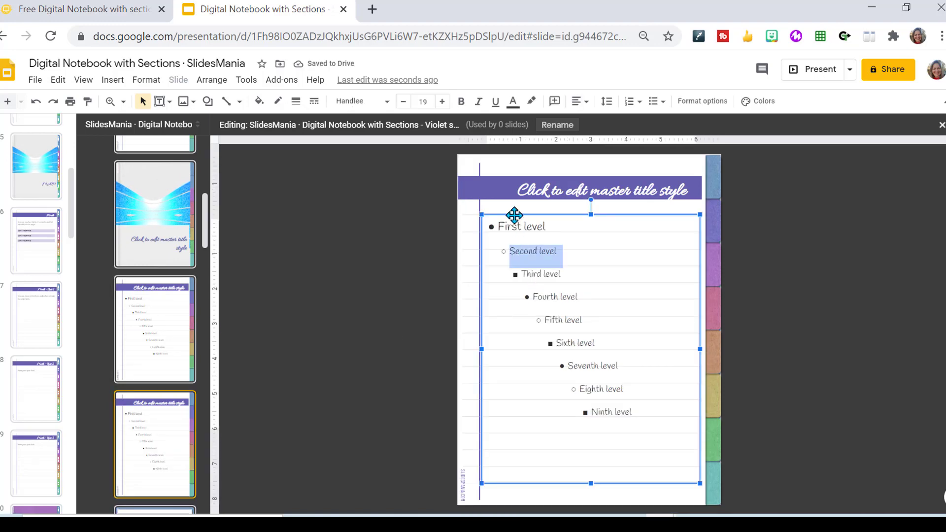
pyautogui.moveTo(596, 214); pyautogui.dragTo(741, 212)
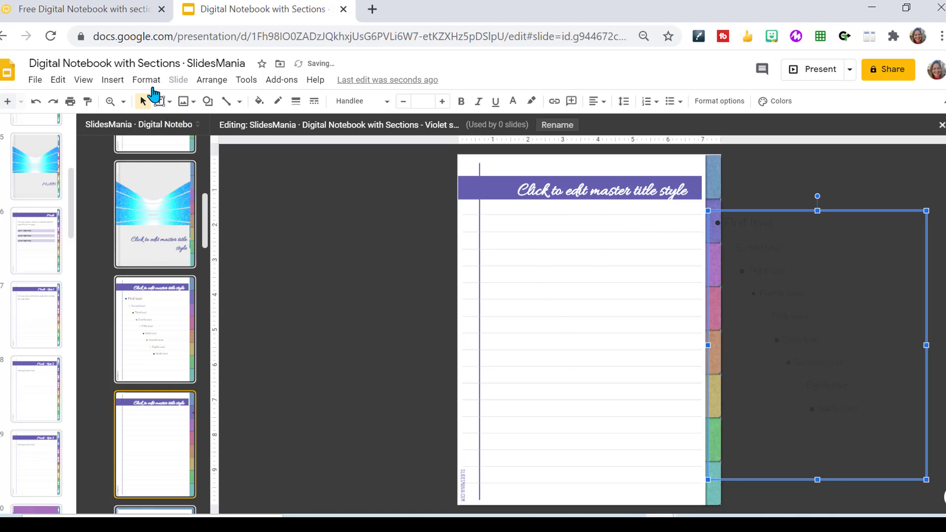
# - Draw a rectangle covering the page below the header, with white fill and white border
pyautogui.click(112, 79)
pyautogui.moveTo(217, 180)
pyautogui.moveTo(276, 184)
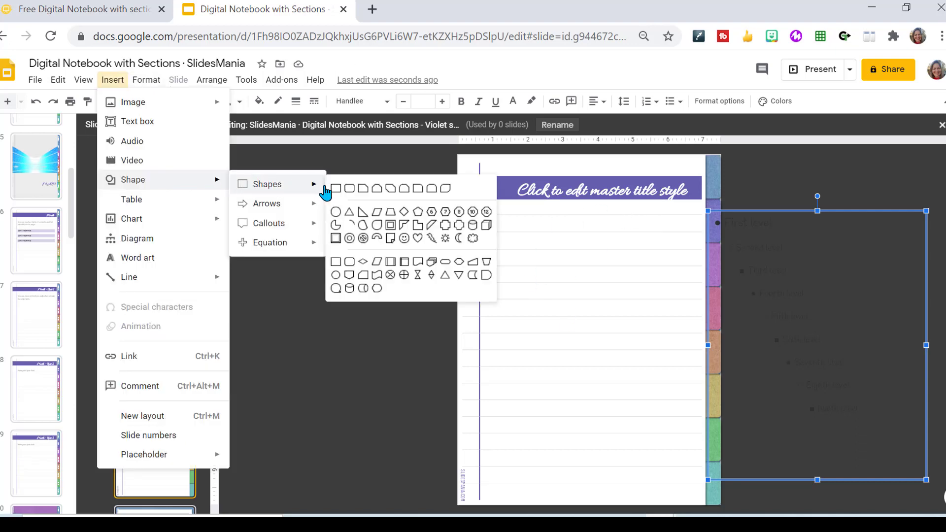
pyautogui.click(337, 190)
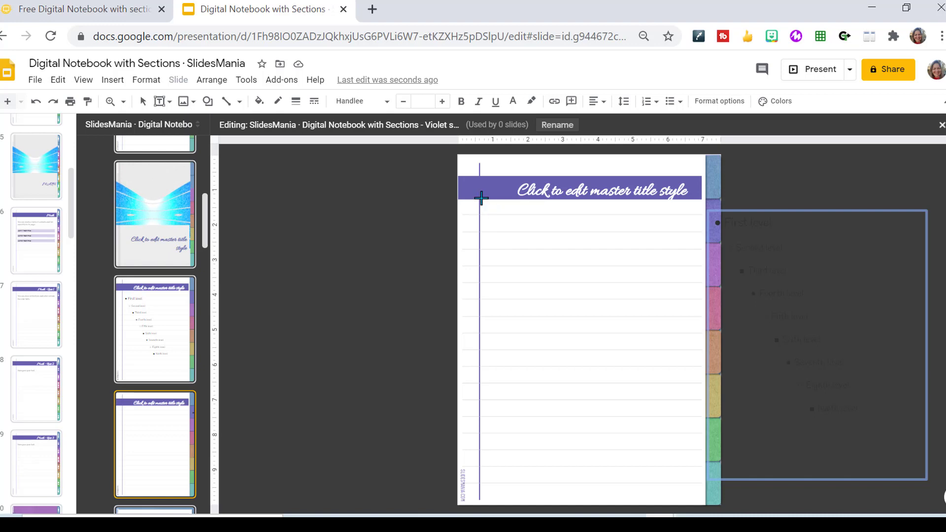
pyautogui.moveTo(480, 198); pyautogui.dragTo(705, 509)
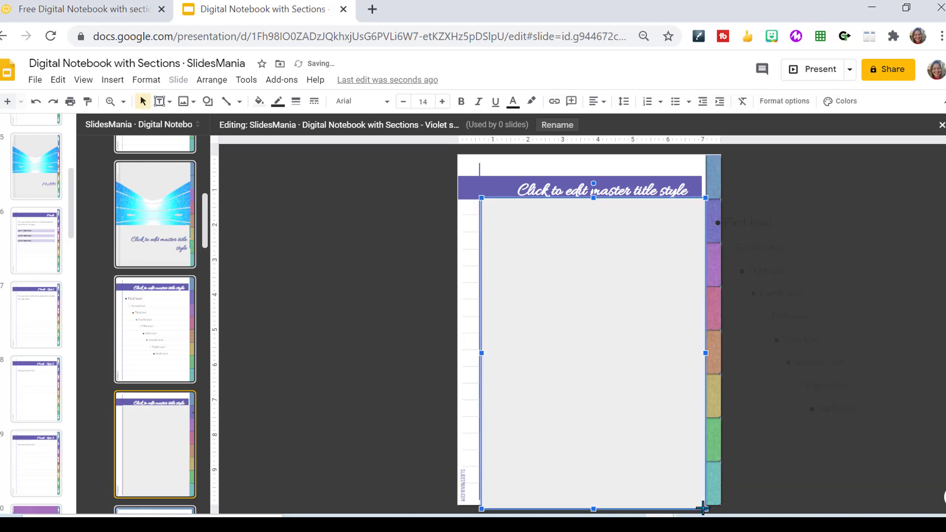
pyautogui.click(259, 102)
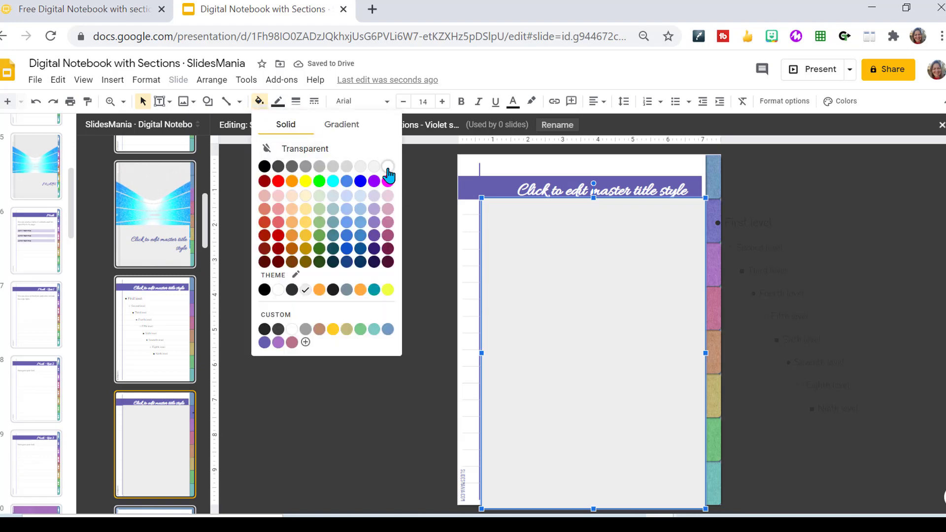
pyautogui.click(389, 168)
pyautogui.click(278, 101)
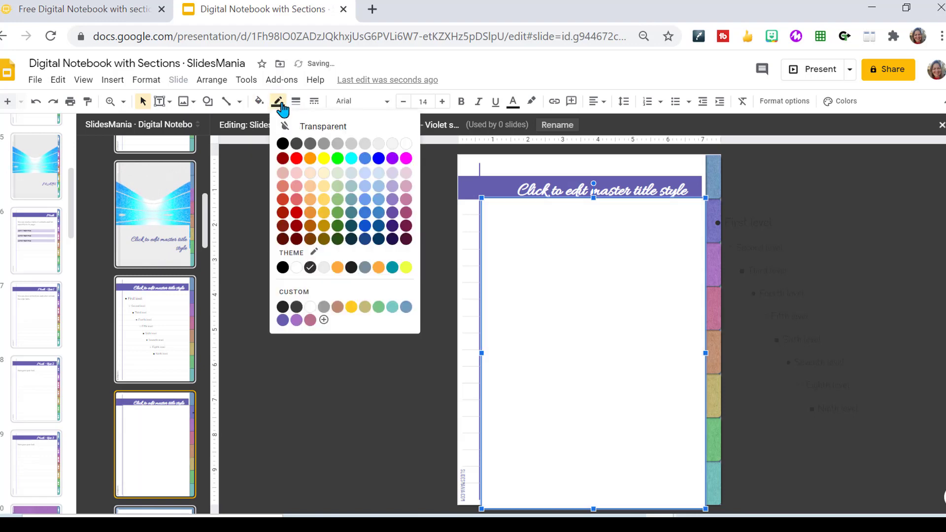
pyautogui.click(407, 144)
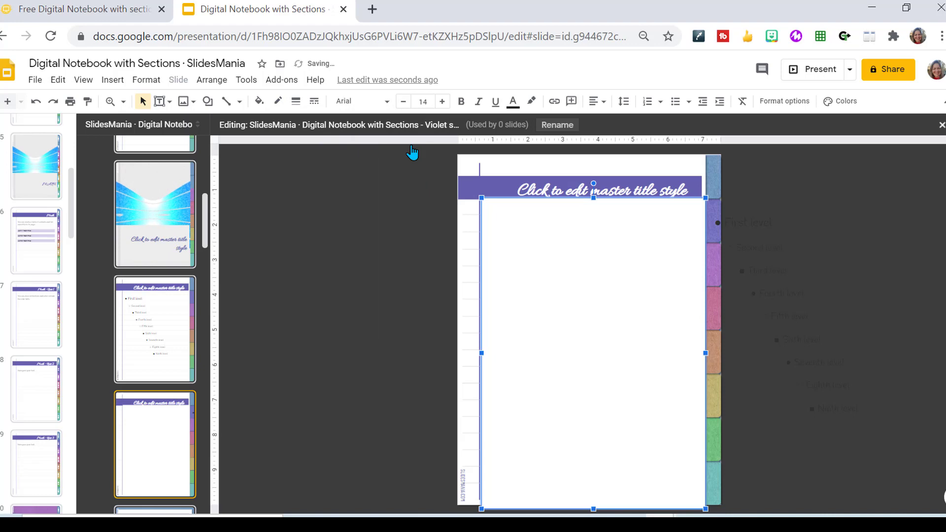
pyautogui.click(410, 222)
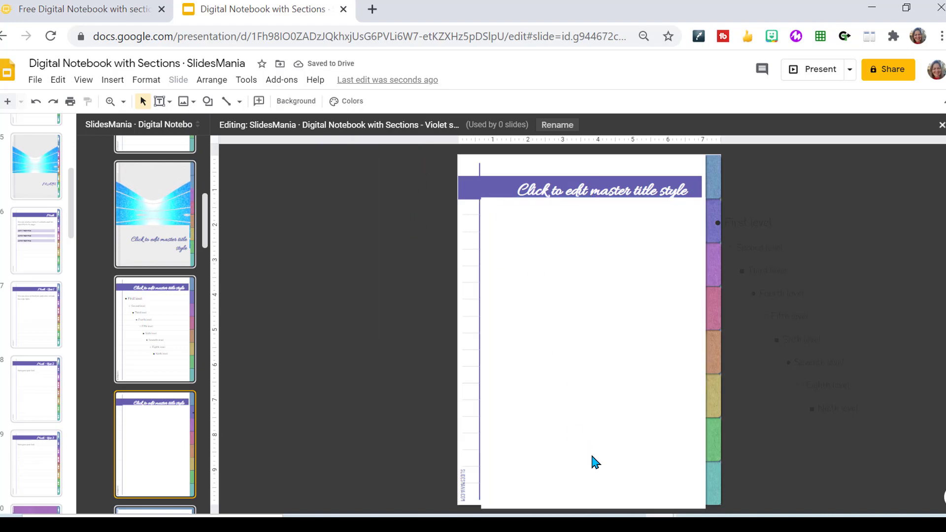
# - Move the bulleted body text box back onto the white page
pyautogui.click(596, 505)
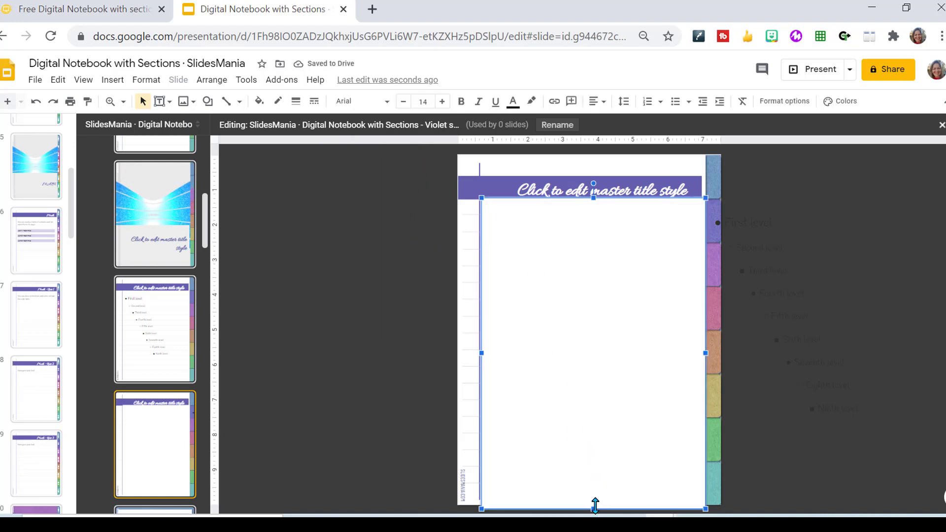
pyautogui.click(772, 210)
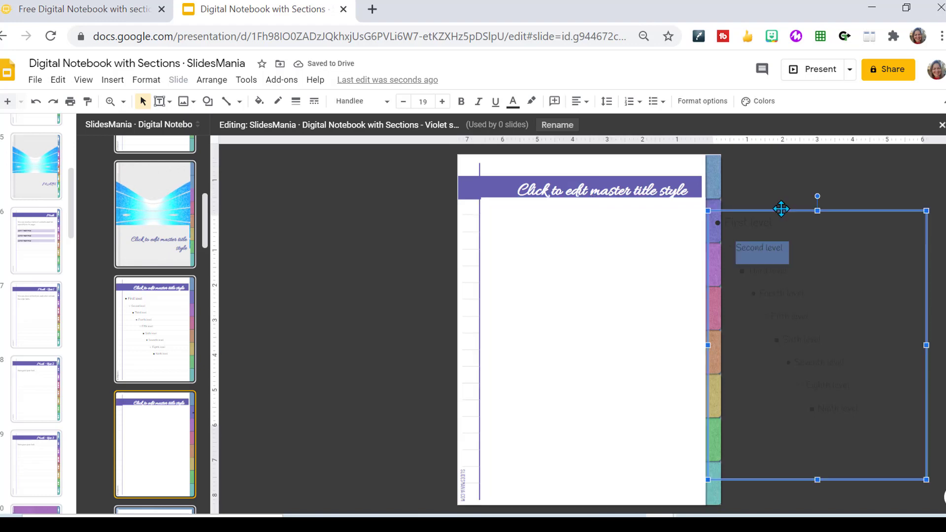
pyautogui.moveTo(773, 209); pyautogui.dragTo(557, 205)
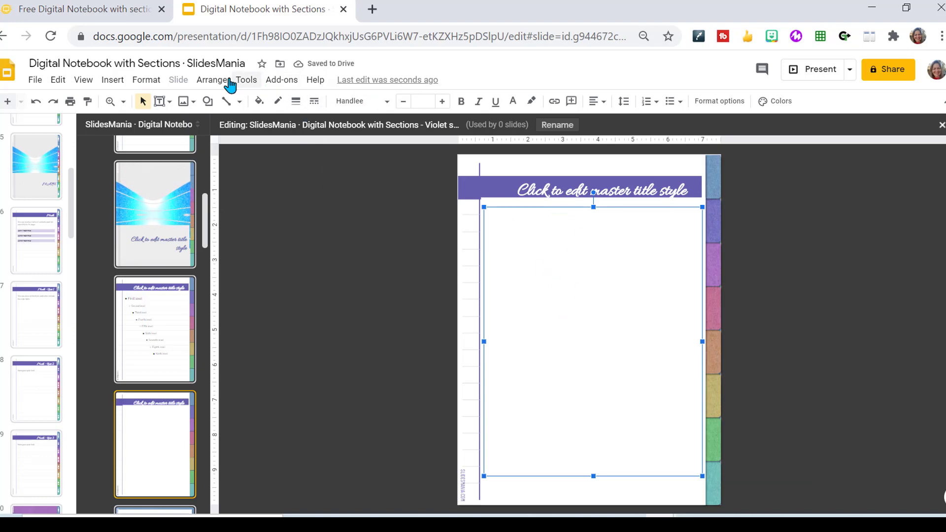
# - Bring the body text box to the front, then delete it from the violet layout
pyautogui.click(215, 82)
pyautogui.moveTo(243, 104)
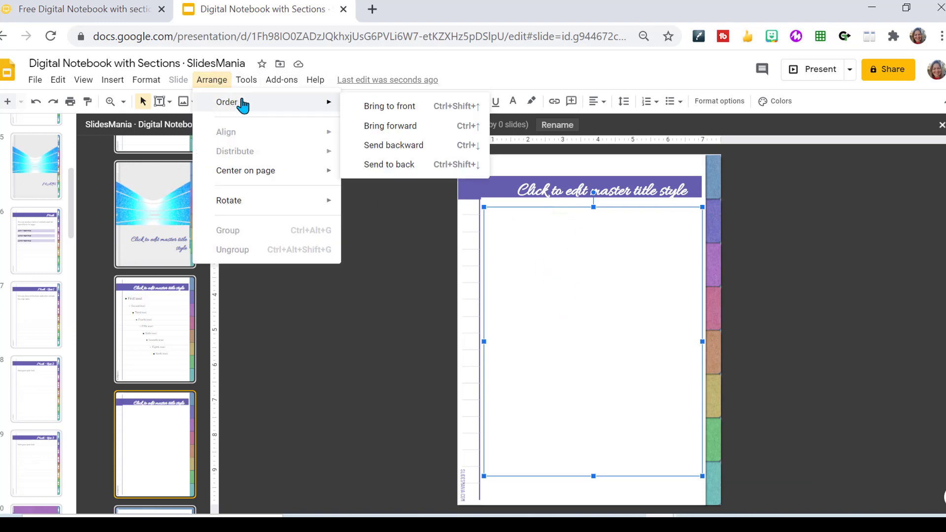
pyautogui.click(373, 108)
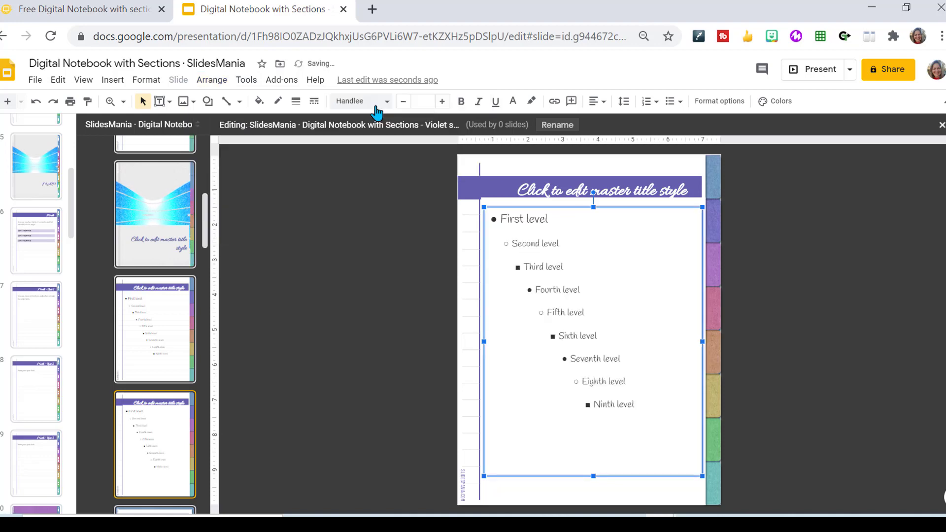
pyautogui.click(419, 246)
pyautogui.tripleClick(574, 313)
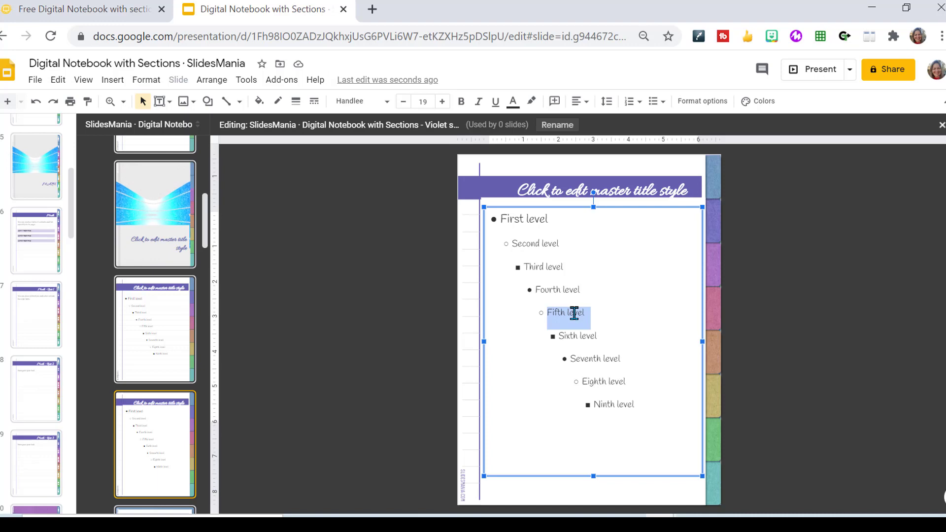
pyautogui.click(542, 209)
pyautogui.press('Delete')
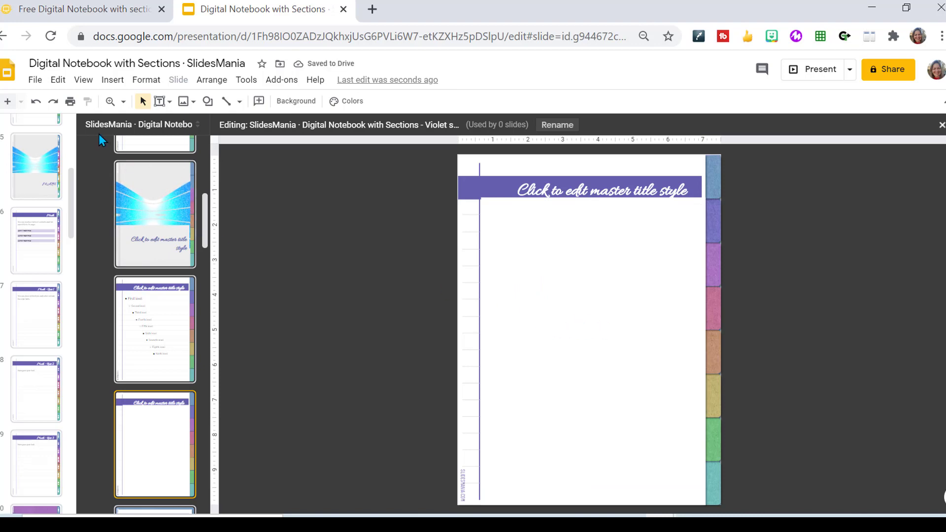
pyautogui.click(82, 80)
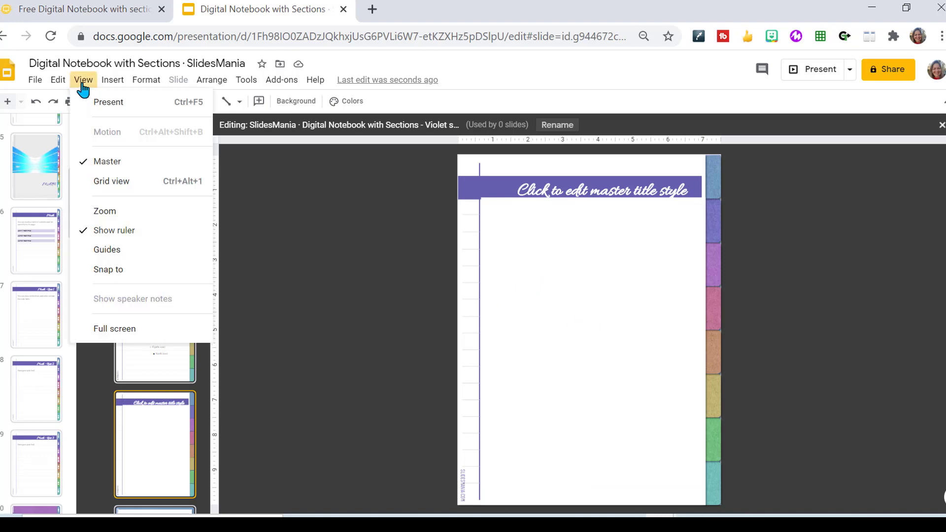
# - Draw an oval below the title bar and fill it cyan
pyautogui.click(112, 80)
pyautogui.moveTo(162, 179)
pyautogui.moveTo(269, 184)
pyautogui.click(336, 215)
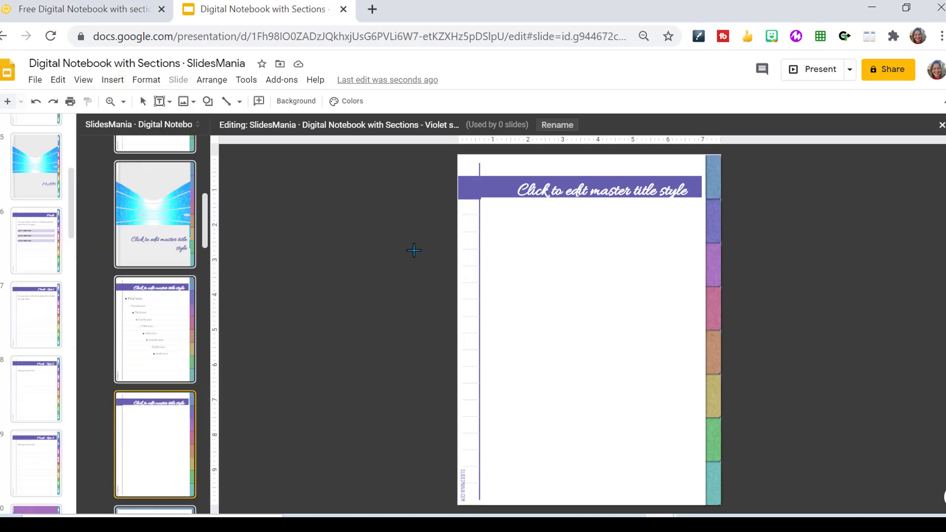
pyautogui.moveTo(480, 286)
pyautogui.mouseDown()
pyautogui.moveTo(545, 355)
pyautogui.moveTo(593, 342)
pyautogui.moveTo(627, 373)
pyautogui.mouseUp()
pyautogui.click(259, 101)
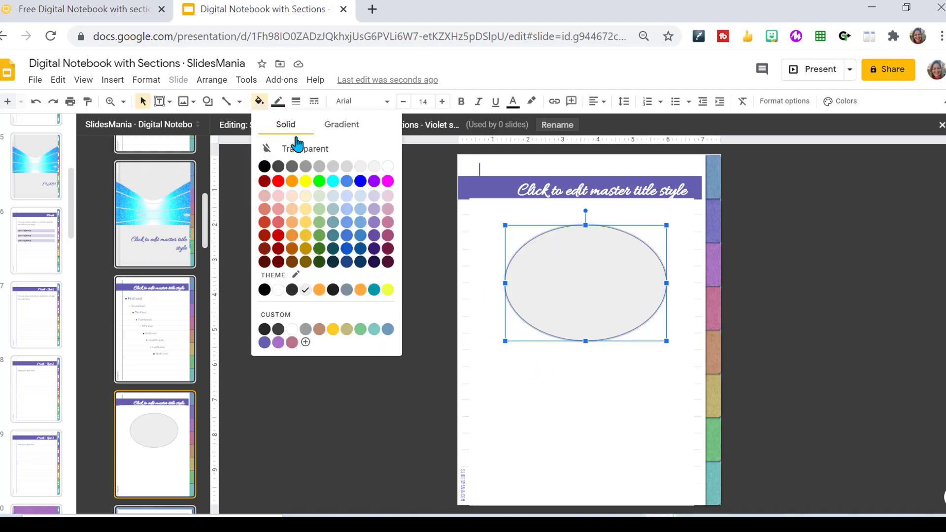
pyautogui.click(335, 182)
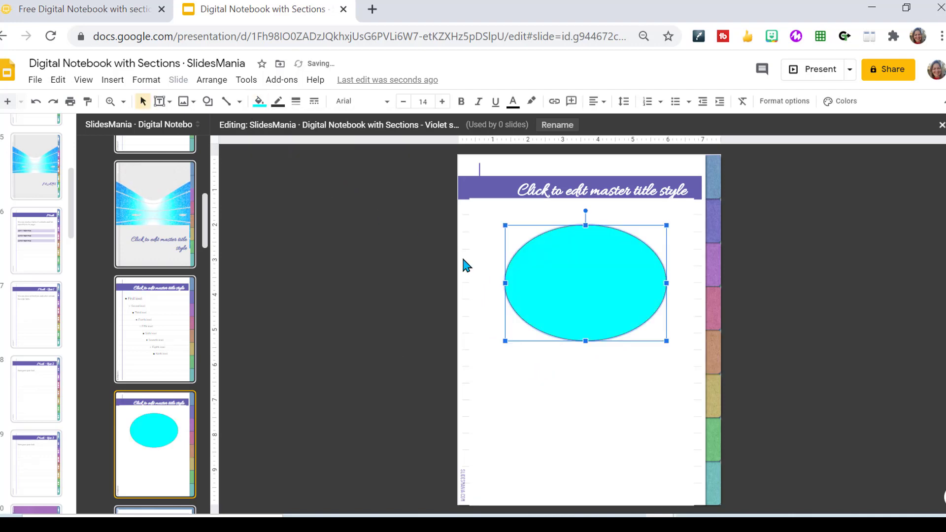
# - Duplicate the oval, move the copy down to overlap, and fill it magenta
pyautogui.press('Right')
pyautogui.press('Down')
pyautogui.moveTo(574, 302); pyautogui.dragTo(568, 356)
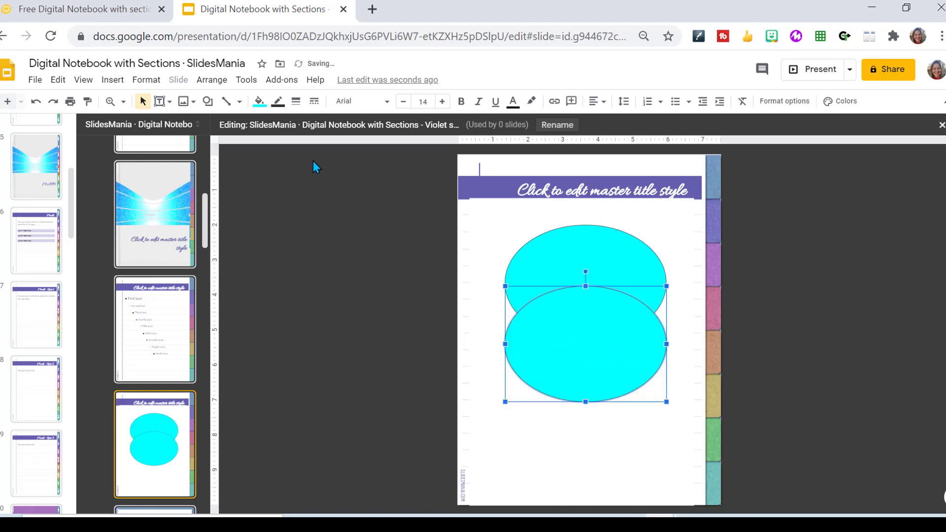
pyautogui.click(259, 101)
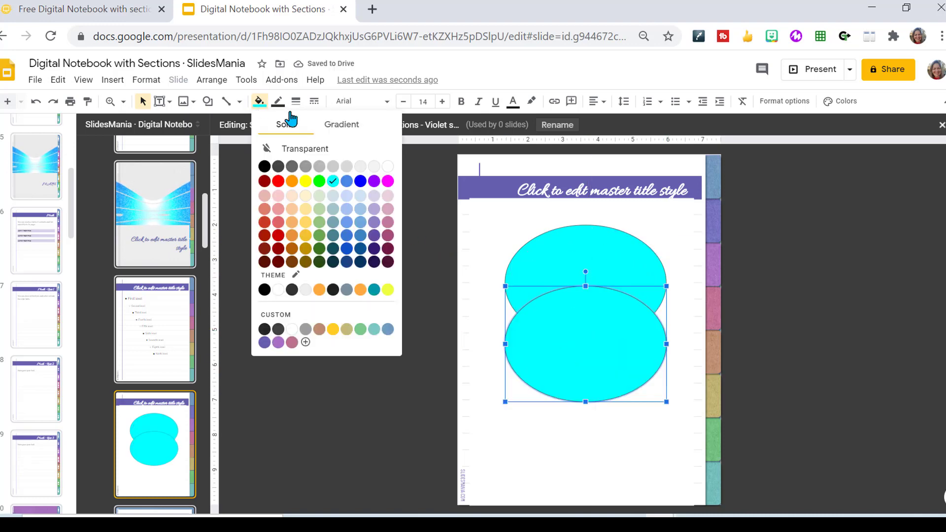
pyautogui.click(388, 182)
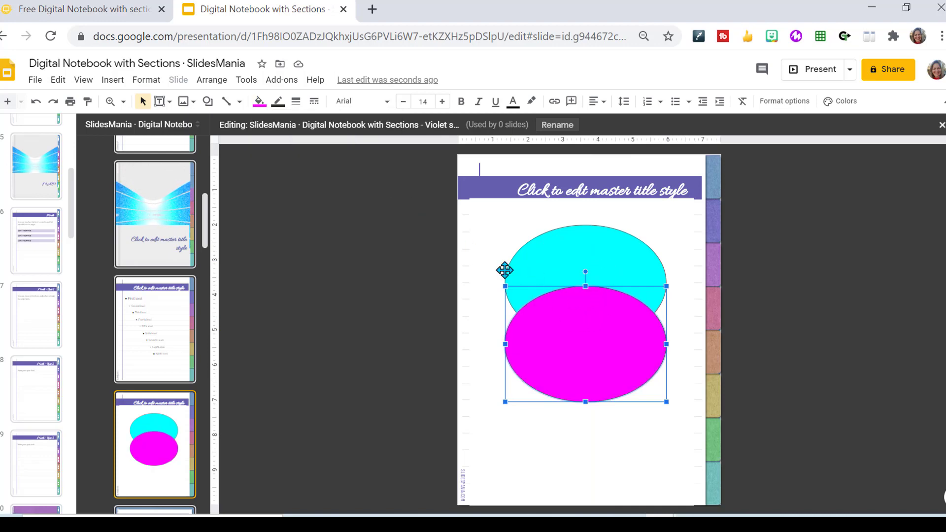
# - Make the magenta oval's fill about half transparent using a custom colour
pyautogui.click(258, 102)
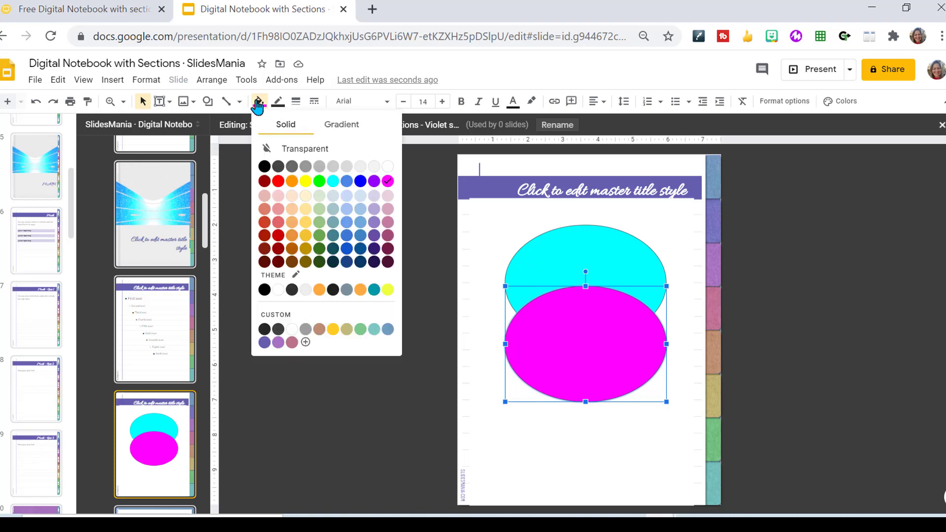
pyautogui.click(289, 324)
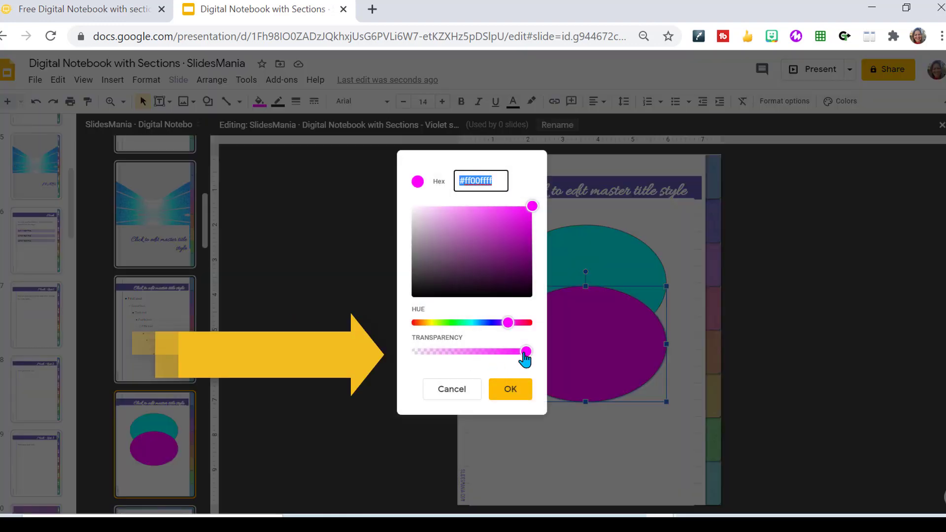
pyautogui.moveTo(525, 353); pyautogui.dragTo(475, 352)
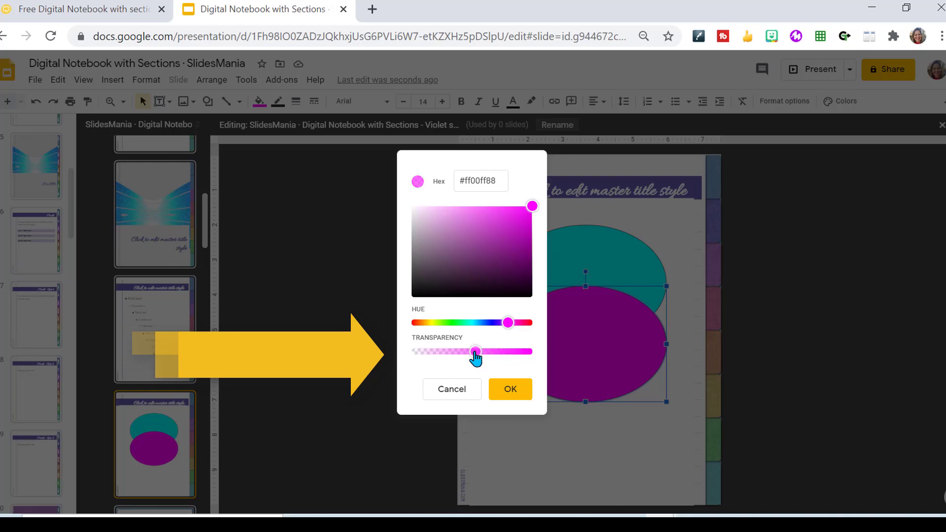
pyautogui.click(504, 391)
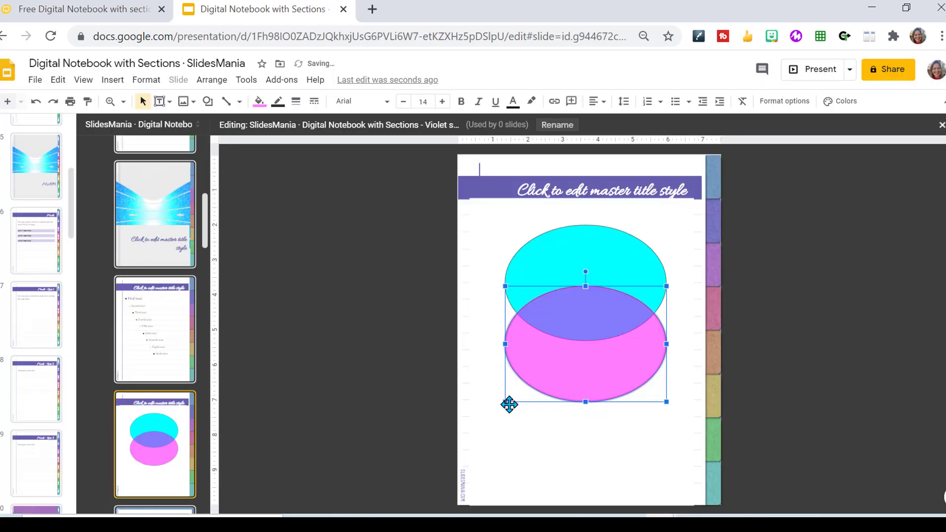
pyautogui.click(536, 439)
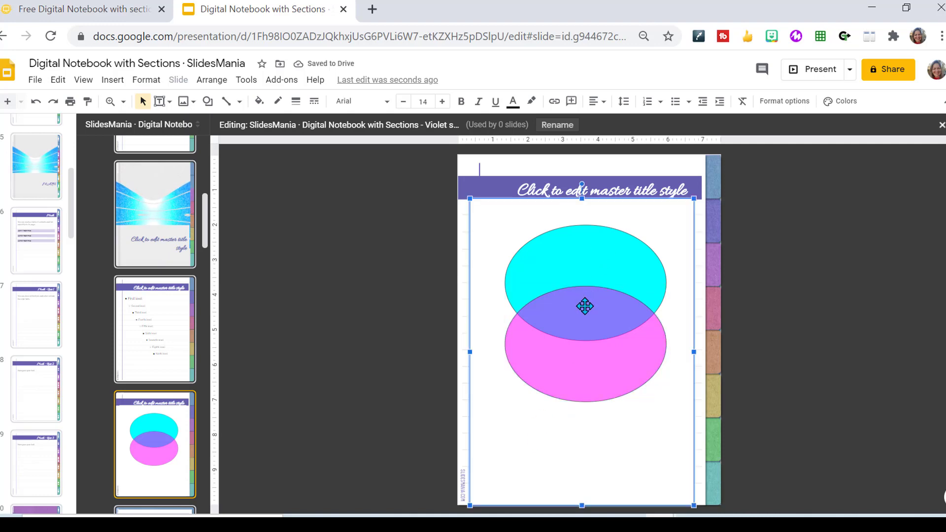
# - Close the master layout editor and return to the slides view
pyautogui.click(345, 339)
pyautogui.scroll(5, 37, 221)
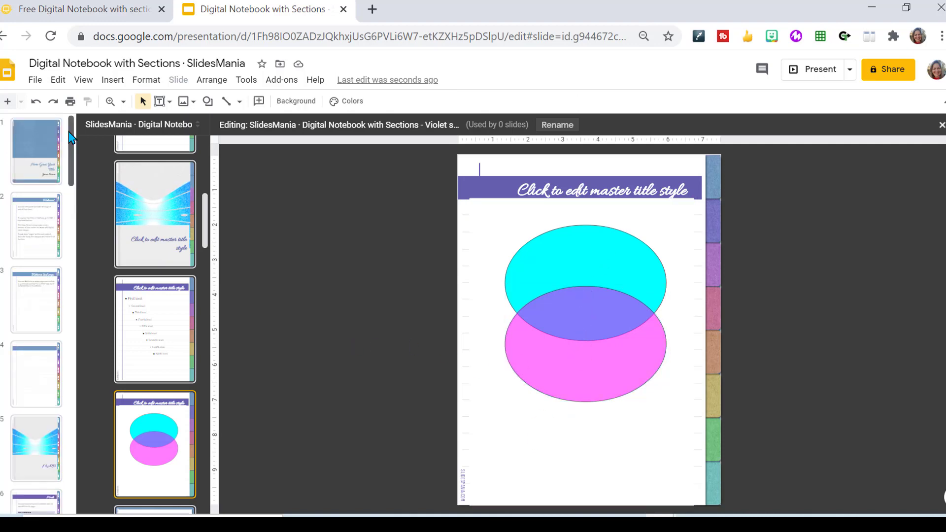
pyautogui.click(60, 165)
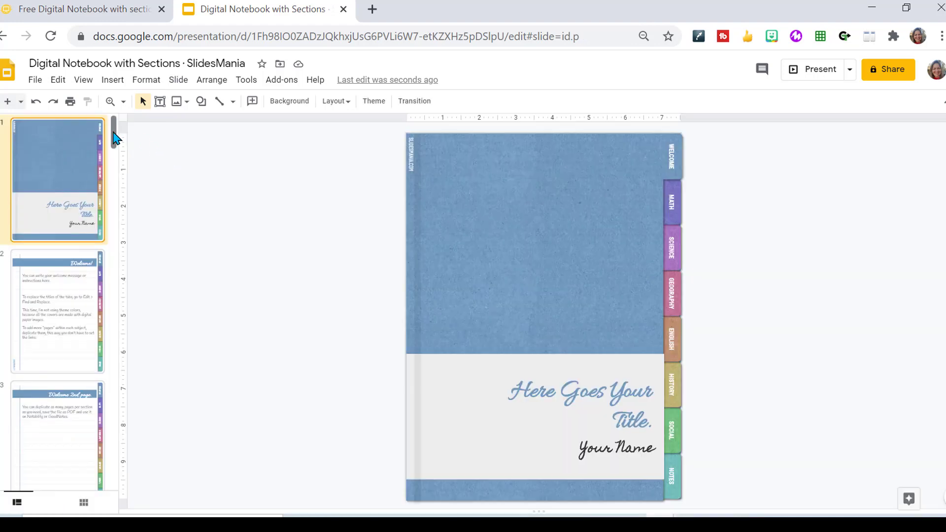
# - Insert a slide using the Violet sheet 2 Venn diagram layout after the MATH cover
pyautogui.moveTo(115, 138); pyautogui.dragTo(116, 188)
pyautogui.click(70, 239)
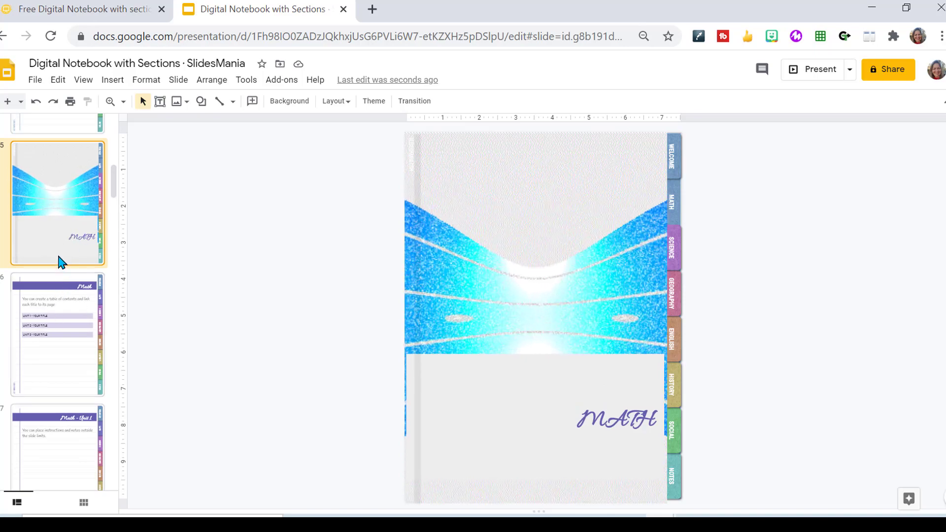
pyautogui.click(20, 102)
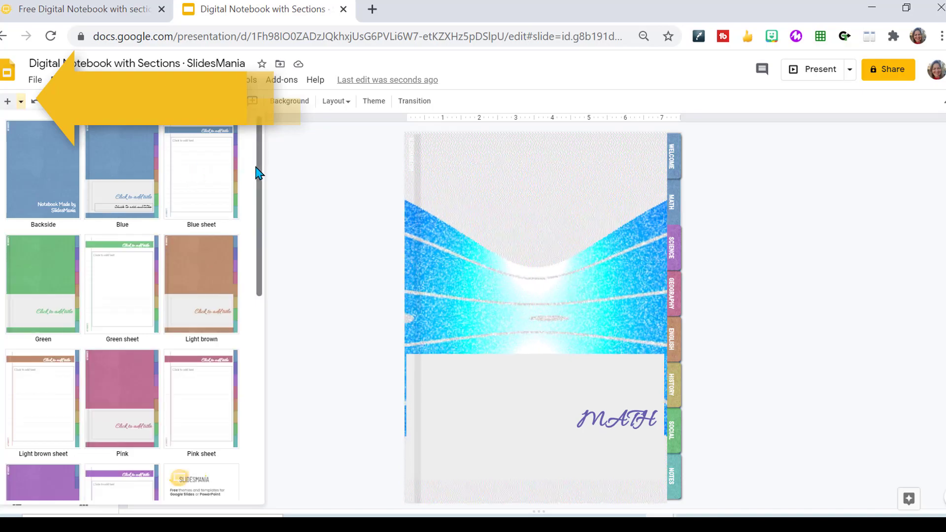
pyautogui.moveTo(259, 173); pyautogui.dragTo(263, 346)
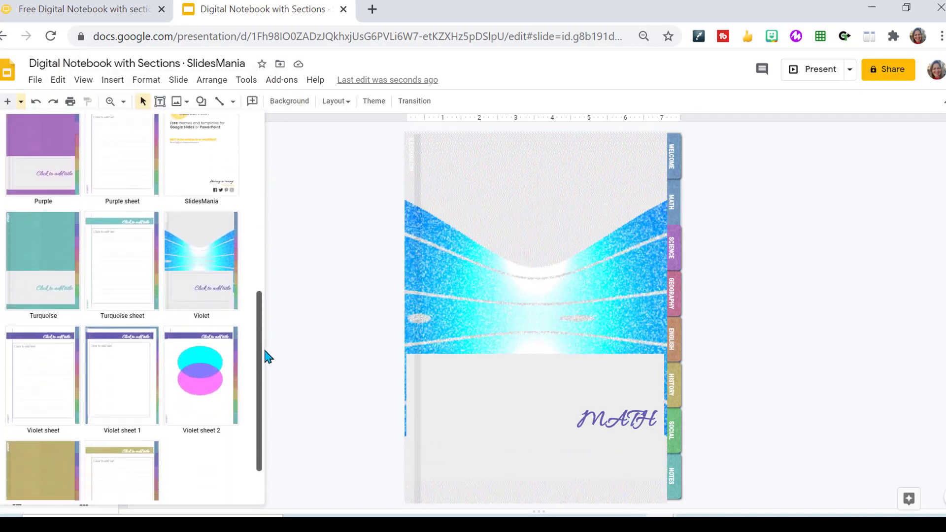
pyautogui.click(214, 380)
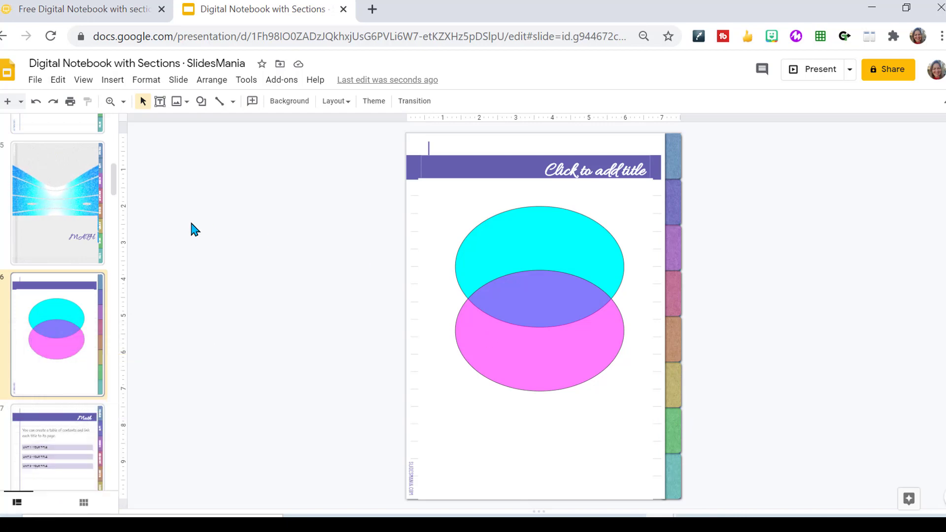
# - Copy the Welcome-through-Notes section tabs from the MATH cover and paste them onto the Venn slide
pyautogui.click(62, 234)
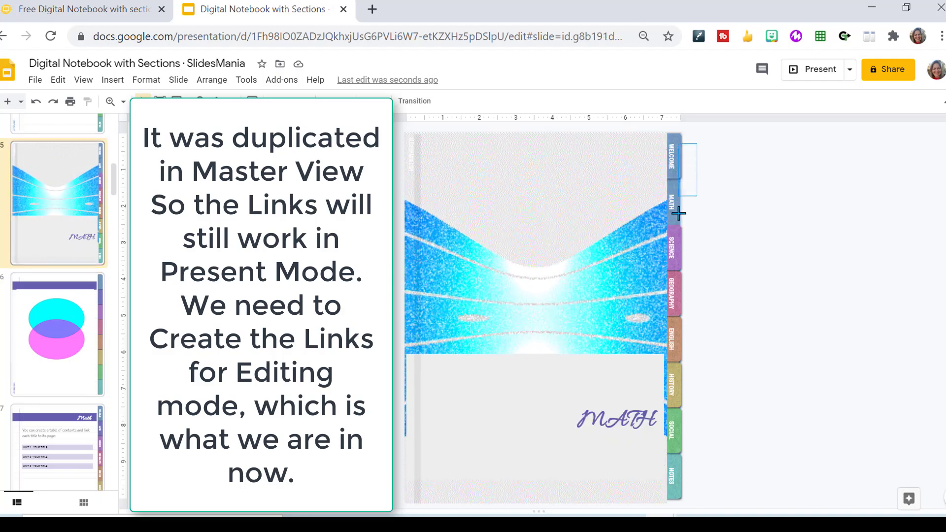
pyautogui.moveTo(678, 213); pyautogui.dragTo(675, 495)
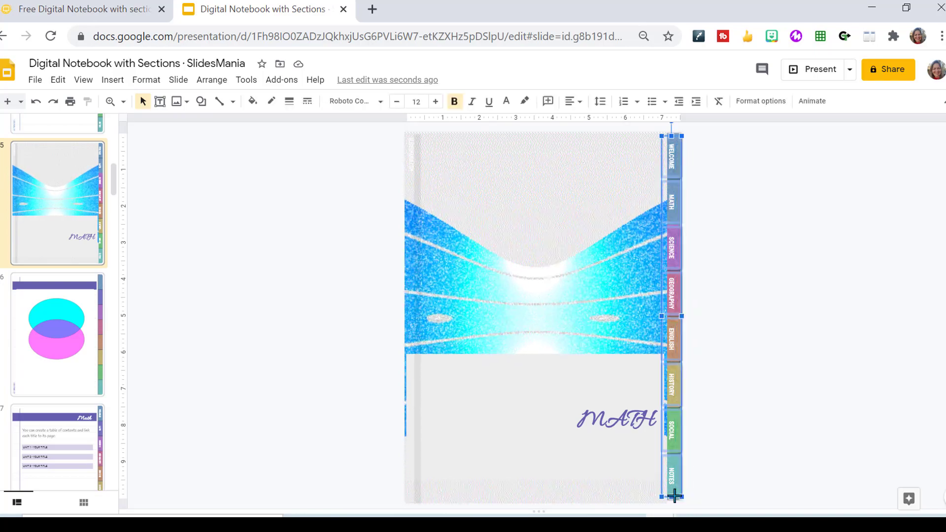
pyautogui.click(96, 365)
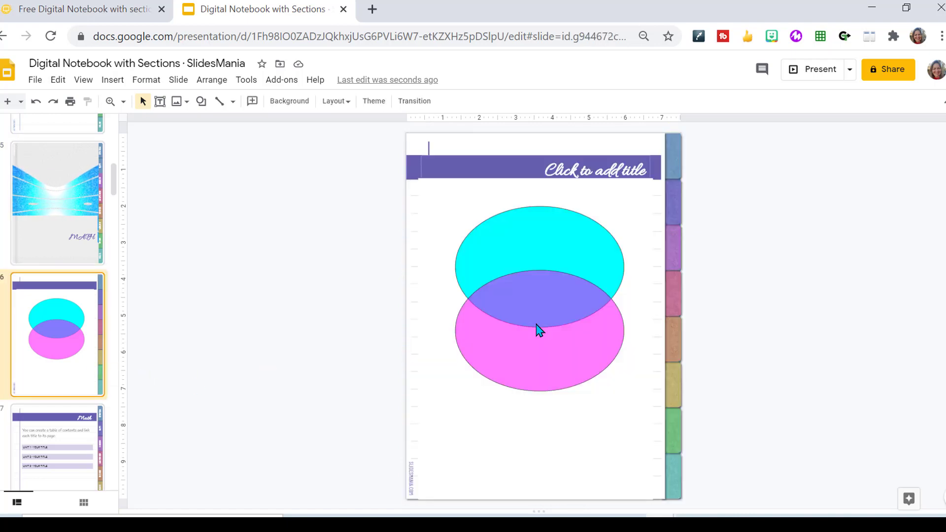
pyautogui.hotkey('ctrl', 'v')
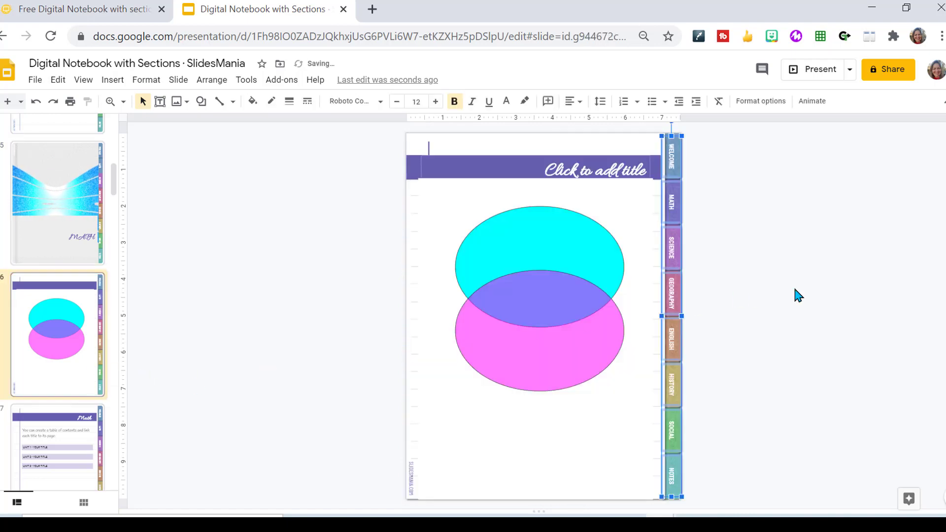
pyautogui.click(791, 255)
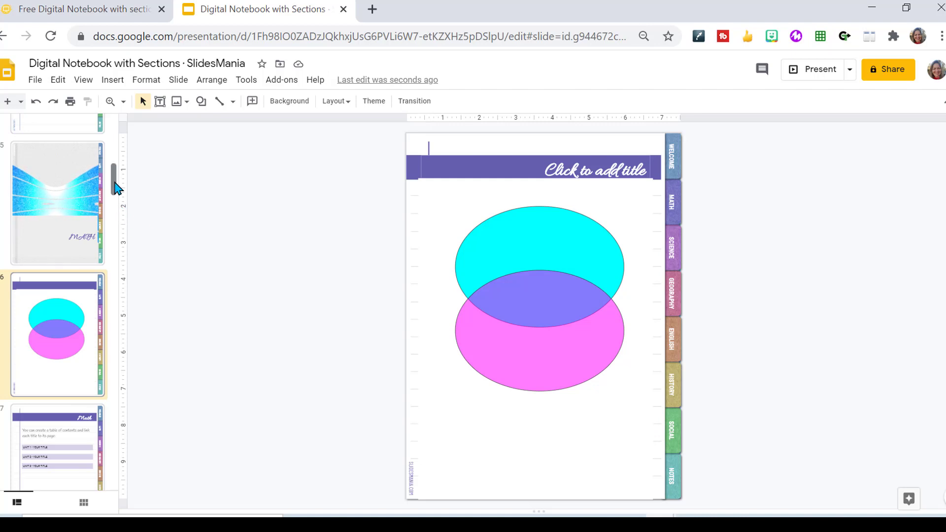
# - Scroll the filmstrip to the top and select slide 1, the blue notebook cover
pyautogui.moveTo(116, 186); pyautogui.dragTo(119, 112)
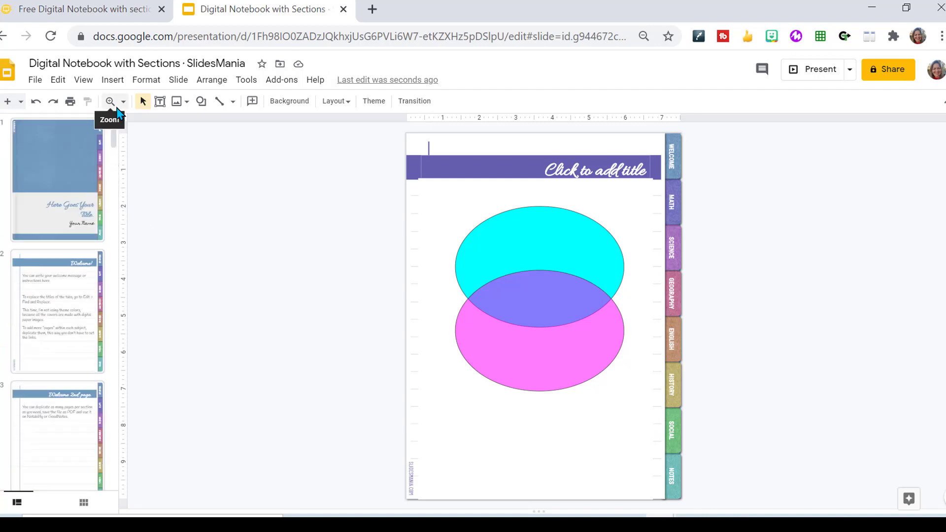
pyautogui.click(44, 164)
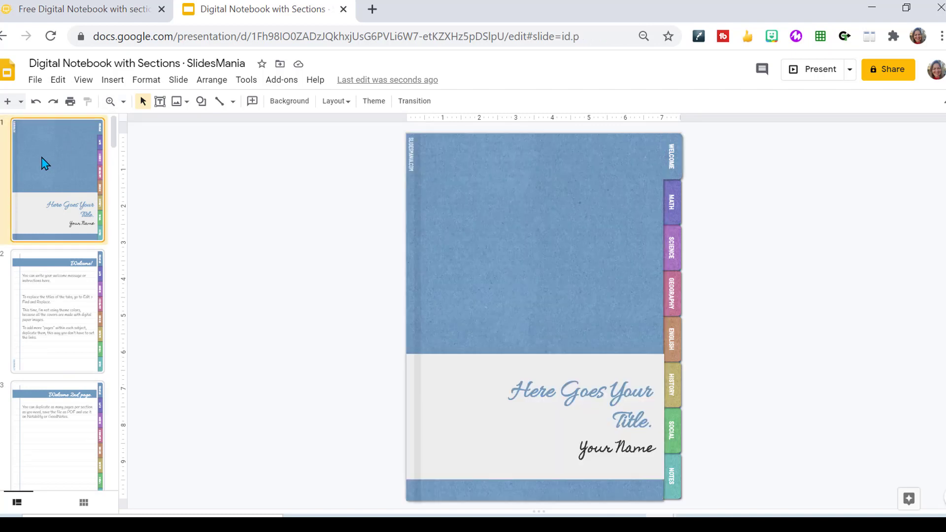